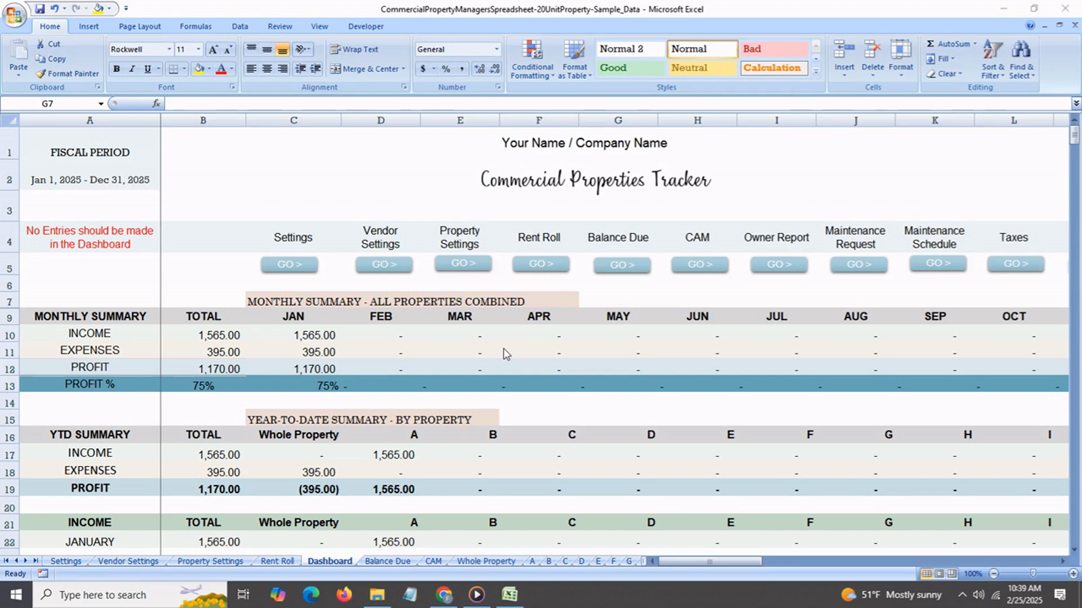
# Review the Dashboard's monthly summary and its year-to-date income and expense sections by property.
pyautogui.scroll(-1, 504, 351)
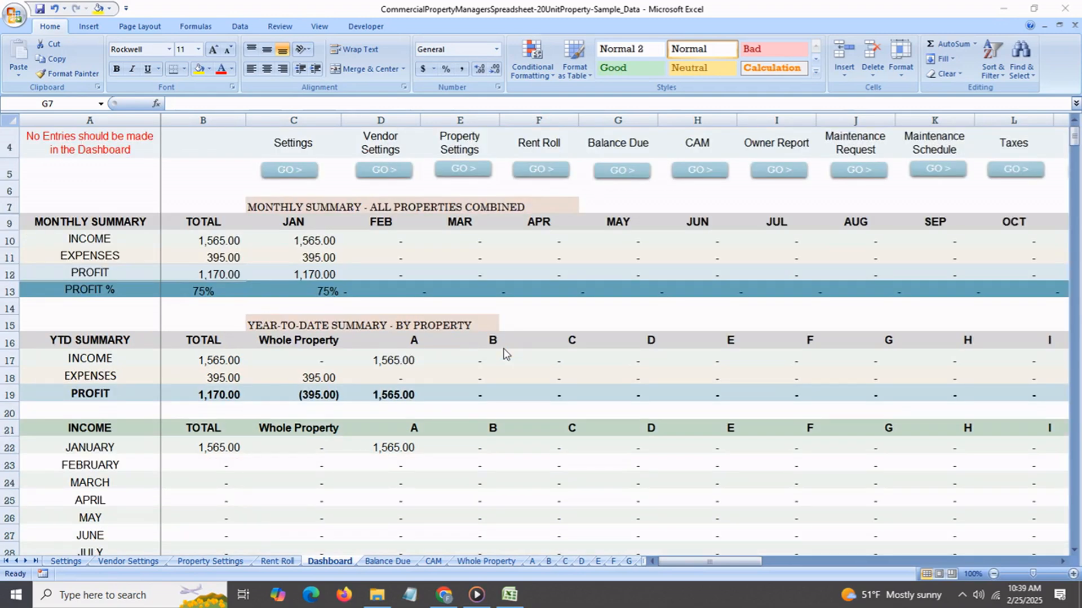
pyautogui.scroll(-1, 504, 350)
pyautogui.scroll(-2, 503, 351)
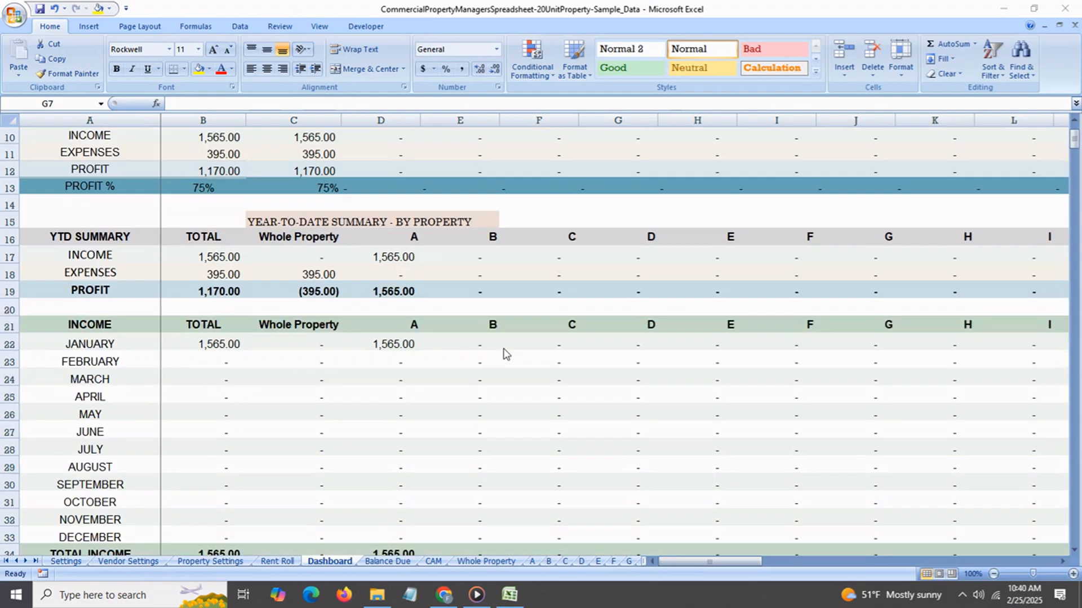
pyautogui.scroll(-1, 506, 353)
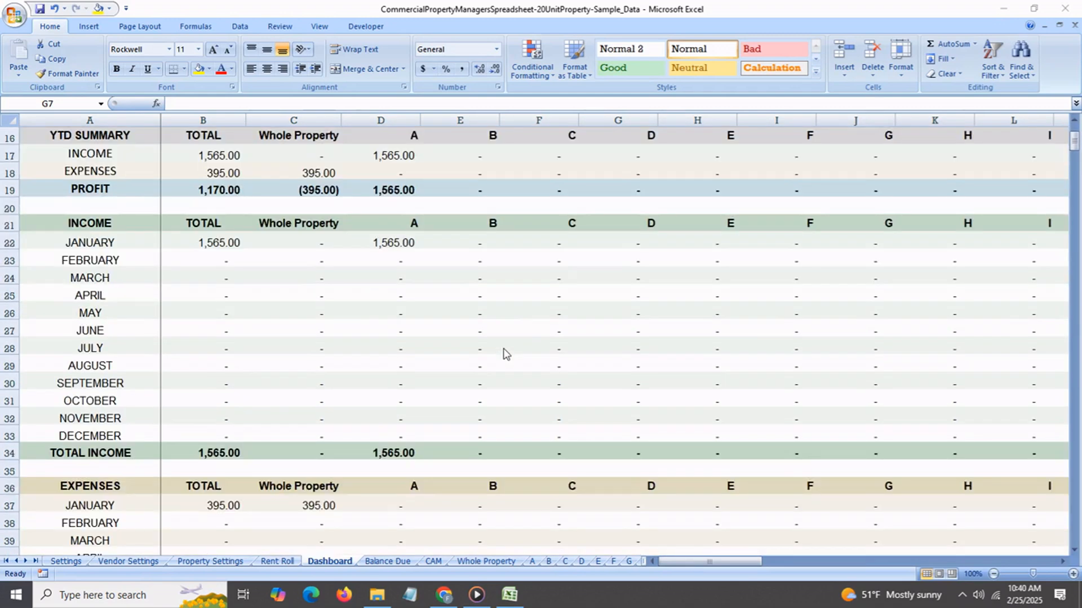
pyautogui.scroll(-2, 506, 353)
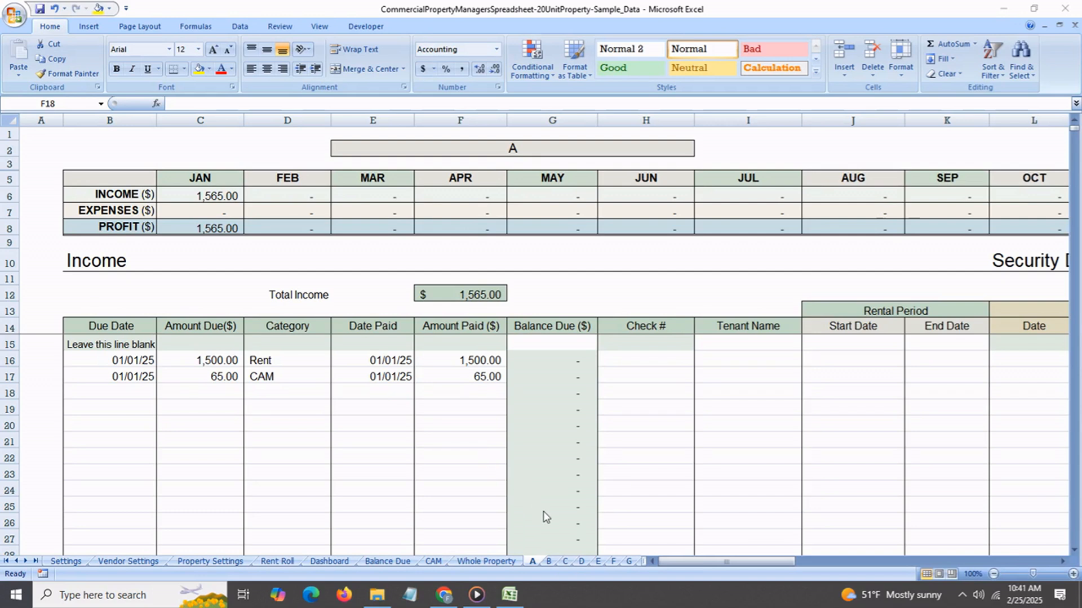
# Look through the individual unit sheets B and C, ending on unit A.
pyautogui.click(548, 563)
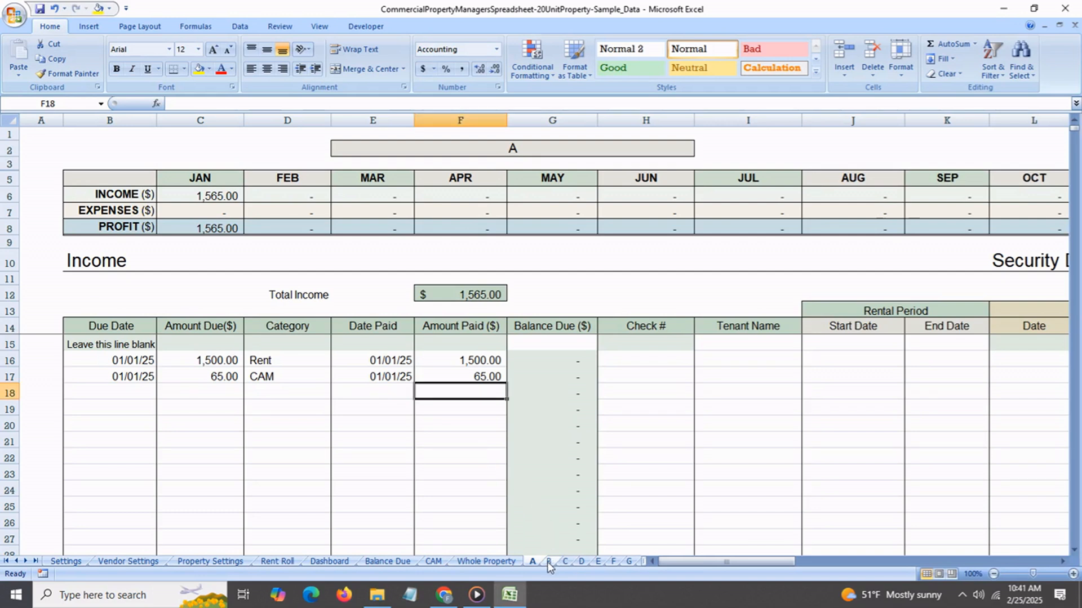
pyautogui.click(566, 562)
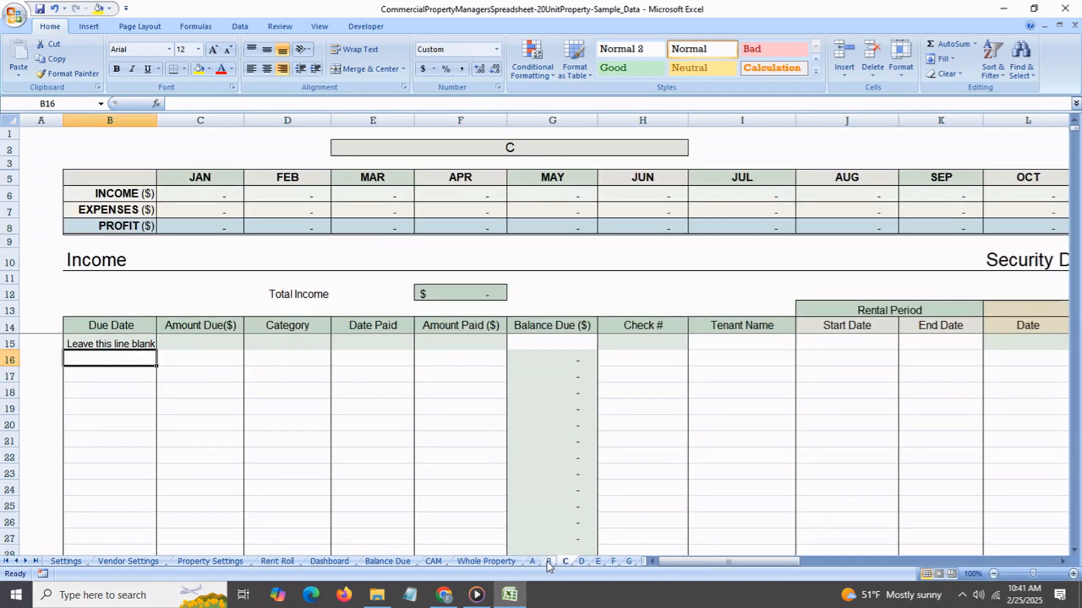
pyautogui.click(548, 562)
pyautogui.click(533, 562)
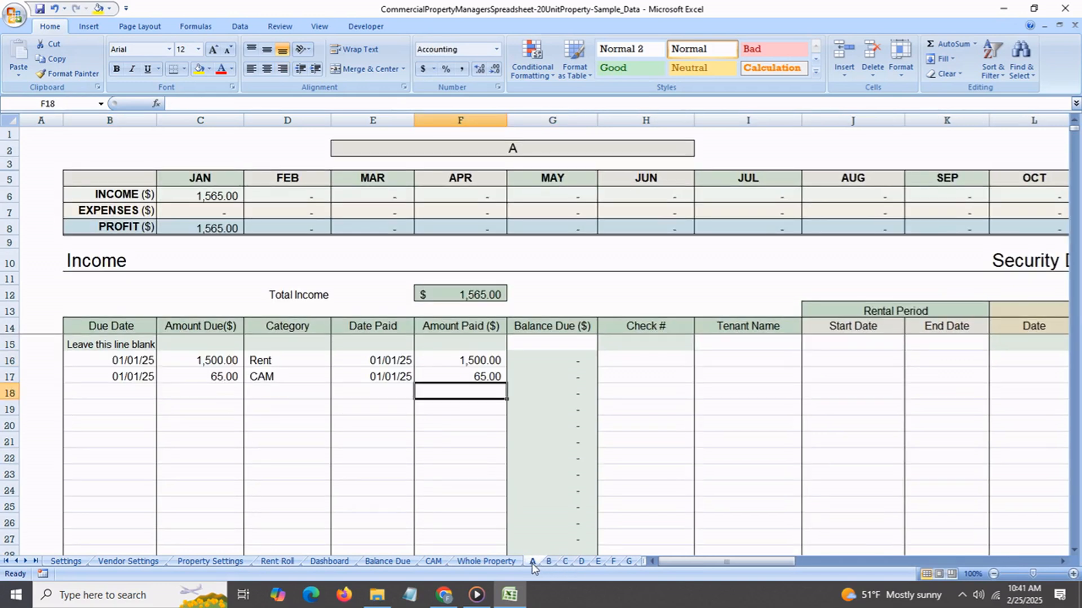
# Open the Expenses table on the Whole Property sheet and check the categories of the two January entries.
pyautogui.click(477, 562)
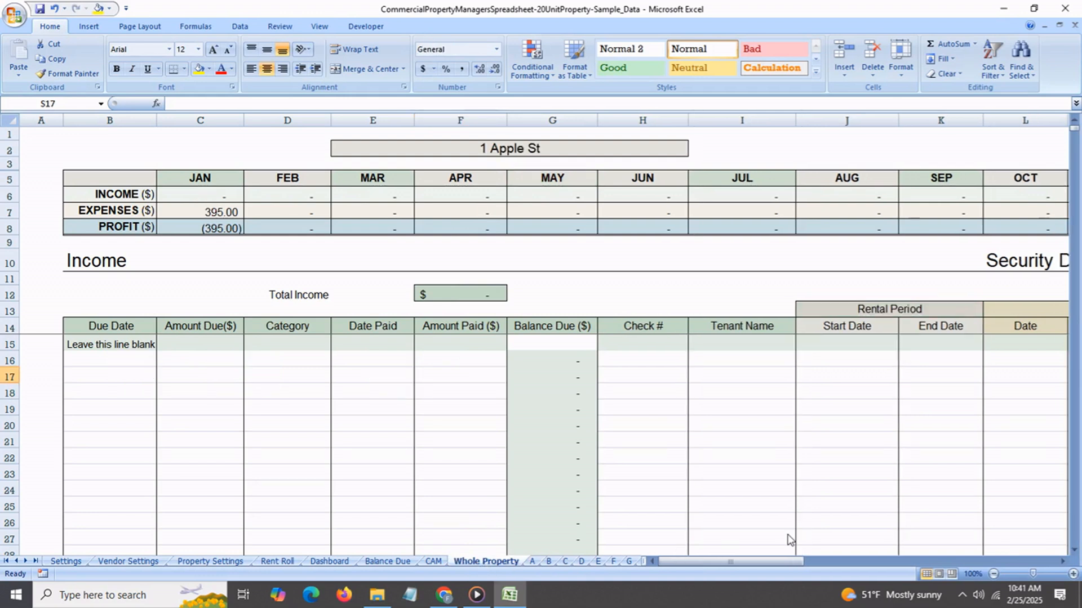
pyautogui.click(745, 565)
pyautogui.moveTo(779, 564); pyautogui.dragTo(992, 560)
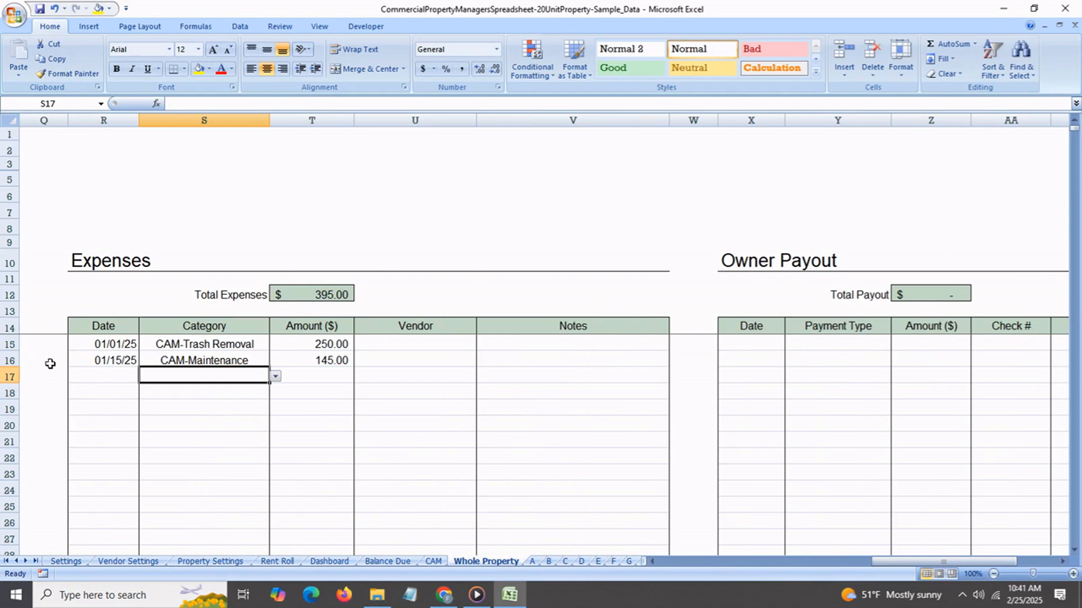
pyautogui.click(163, 346)
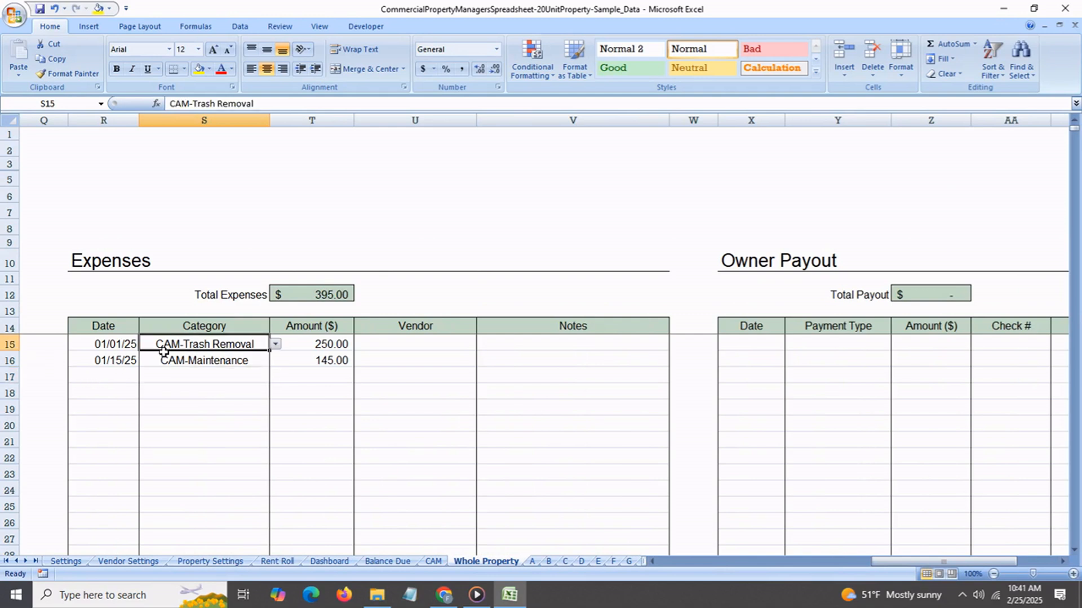
pyautogui.click(170, 364)
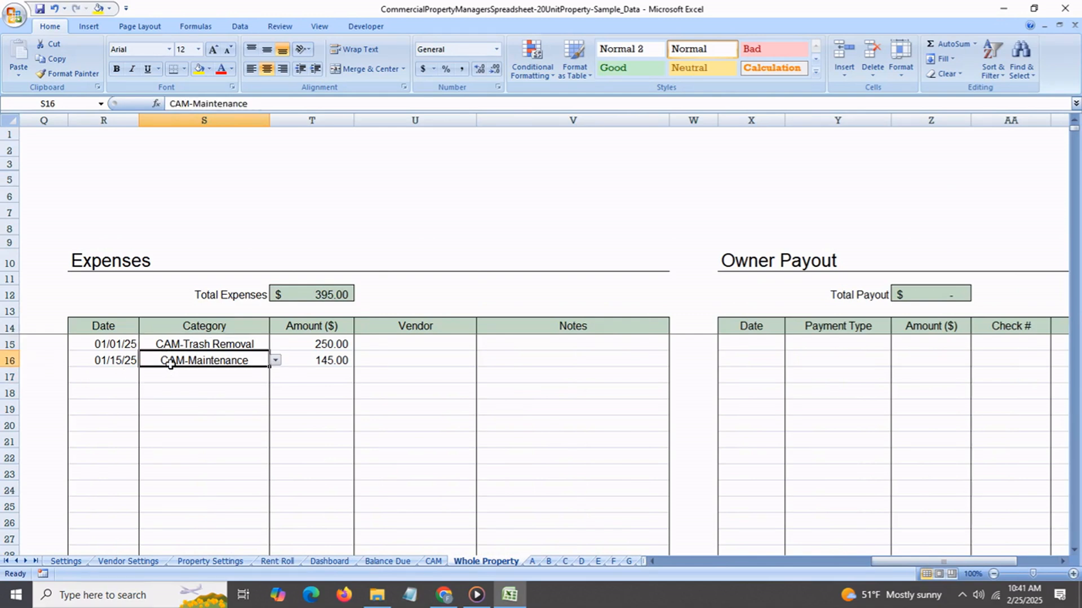
# Add an expense in row 17 dated 2/2/25 with category CAM-Landscaping and amount 150.
pyautogui.click(121, 381)
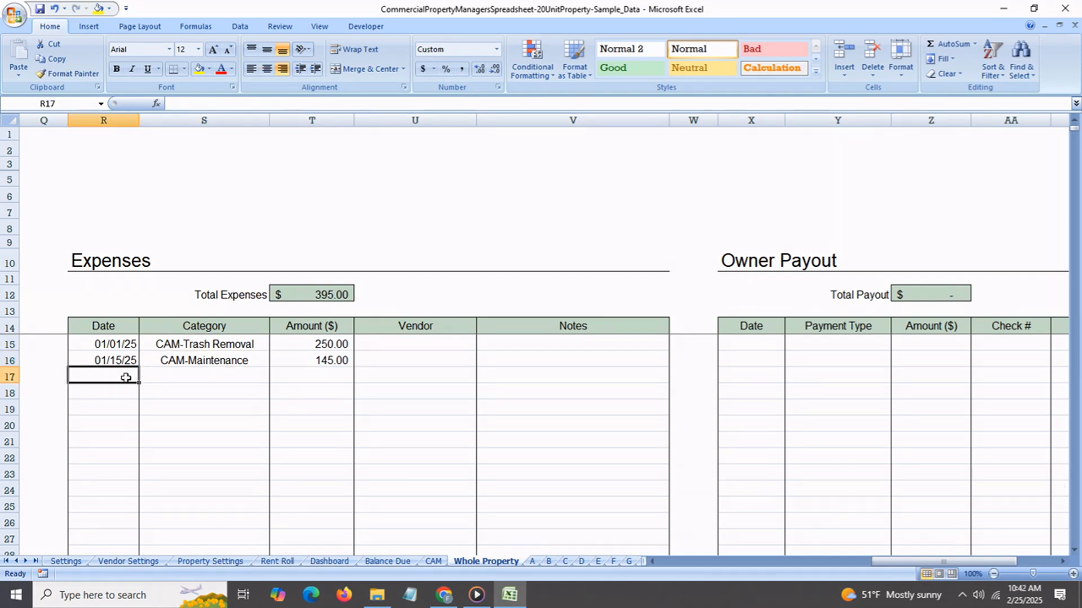
pyautogui.write('2/2/25')
pyautogui.press('Return')
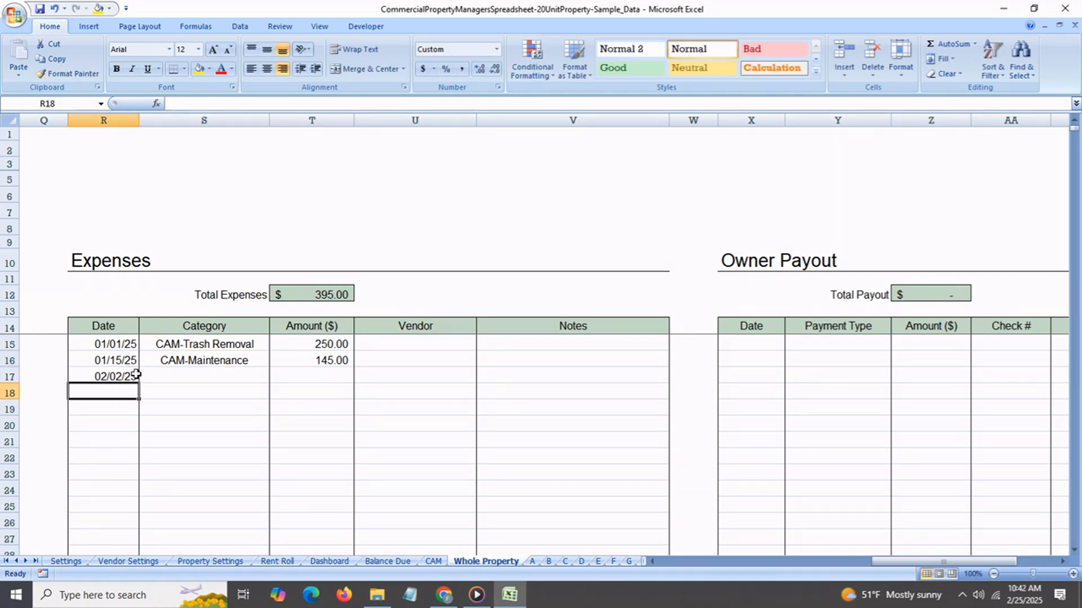
pyautogui.click(166, 379)
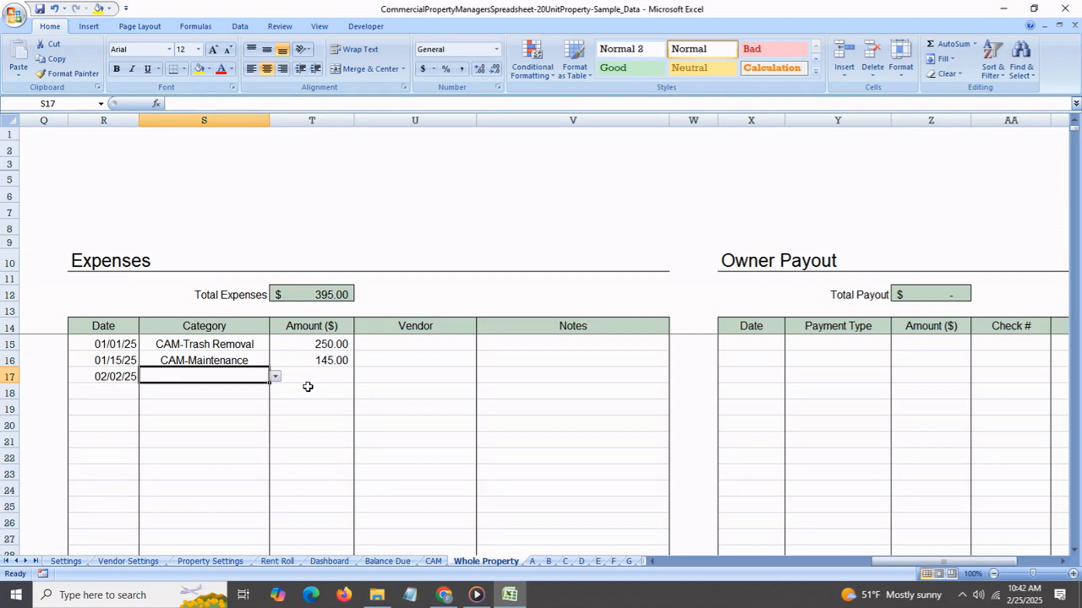
pyautogui.click(275, 377)
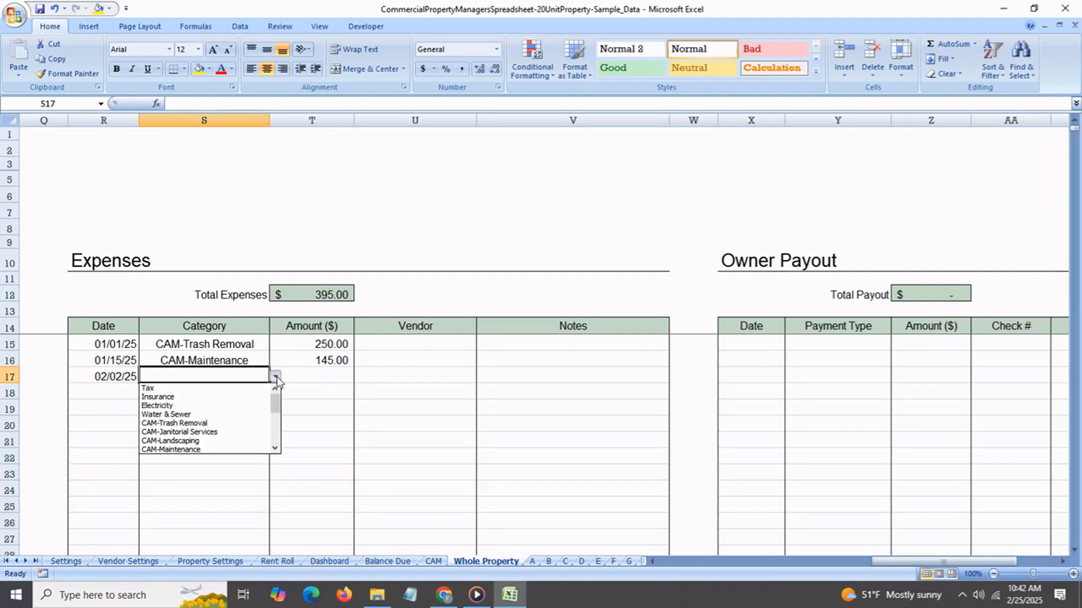
pyautogui.click(217, 441)
pyautogui.click(317, 380)
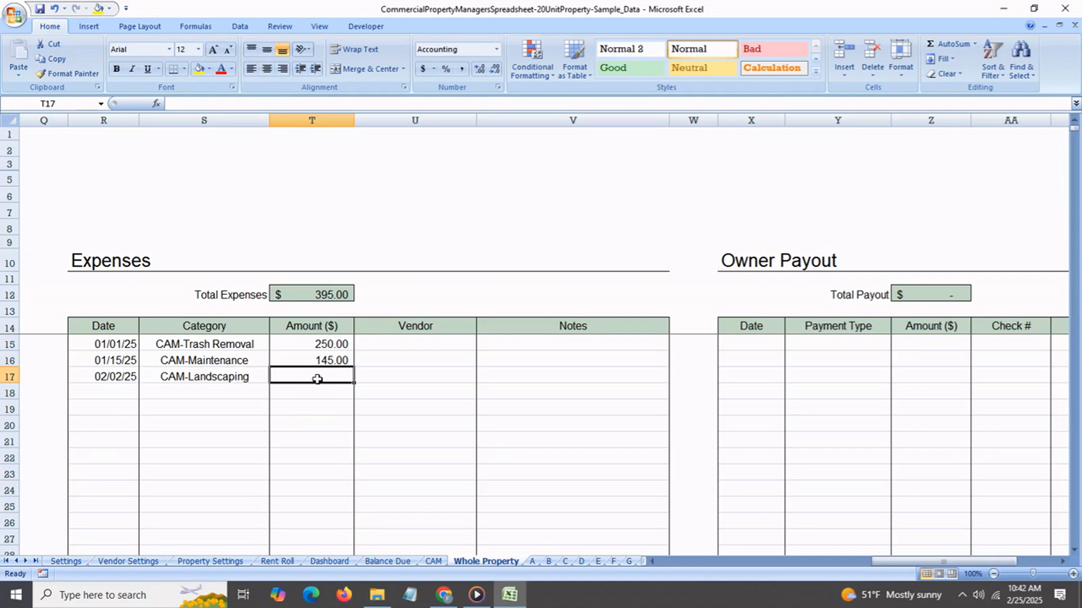
pyautogui.write('150')
pyautogui.press('Return')
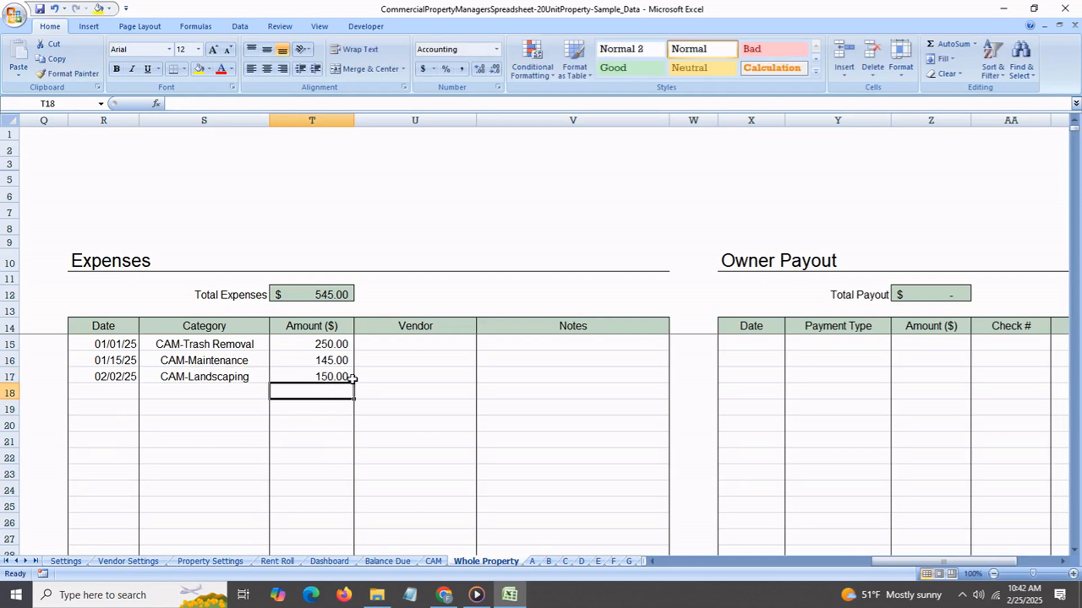
# Assign Vendor 1 to the CAM-Landscaping expense and enter the note "Lawn maintenance".
pyautogui.click(415, 376)
pyautogui.click(481, 376)
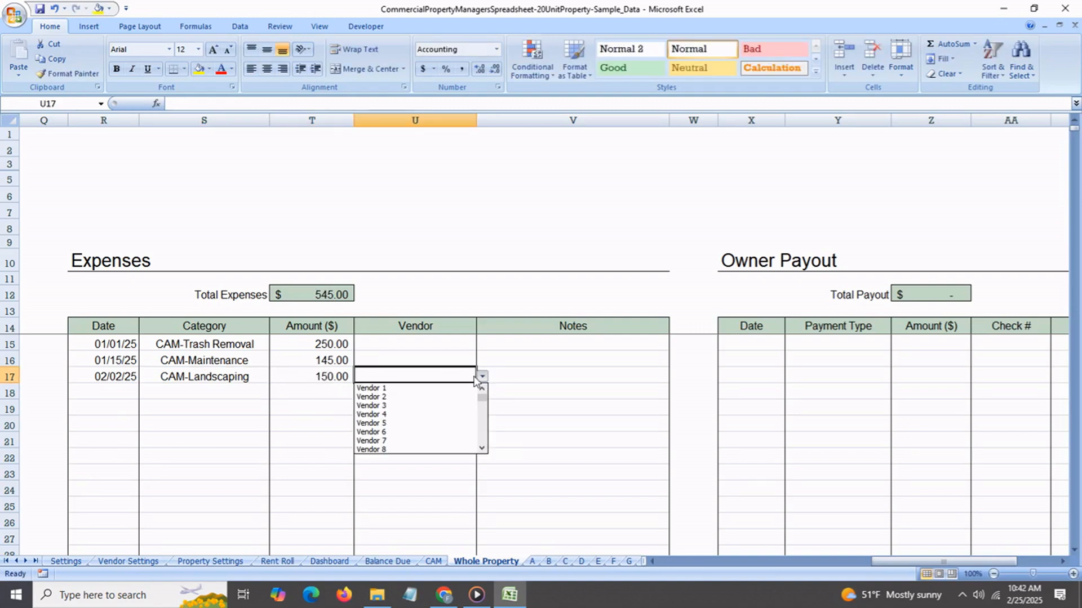
pyautogui.click(436, 389)
pyautogui.click(513, 382)
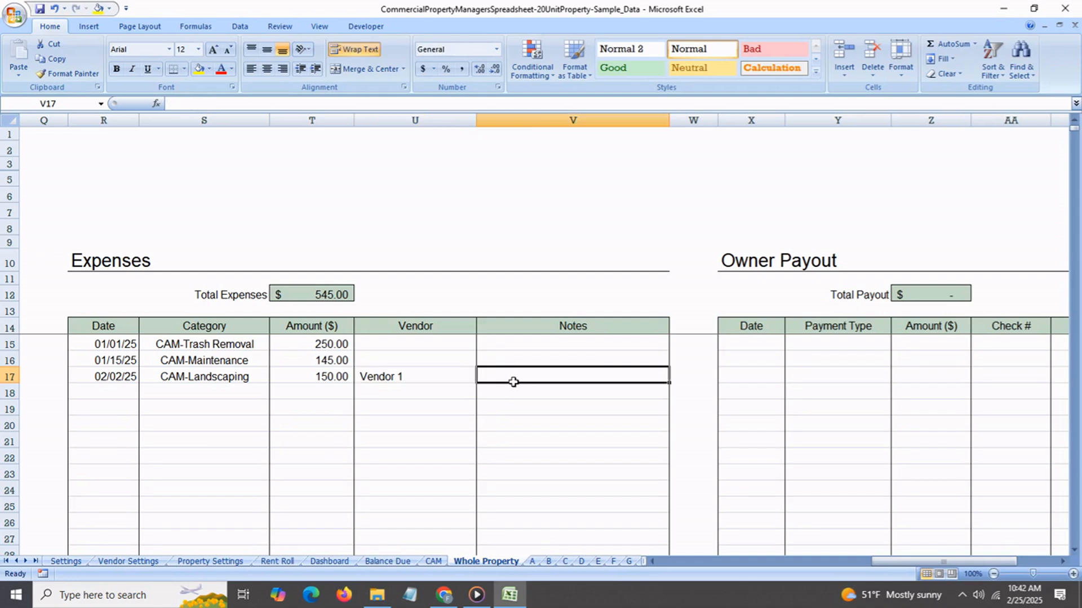
pyautogui.write('Lawn')
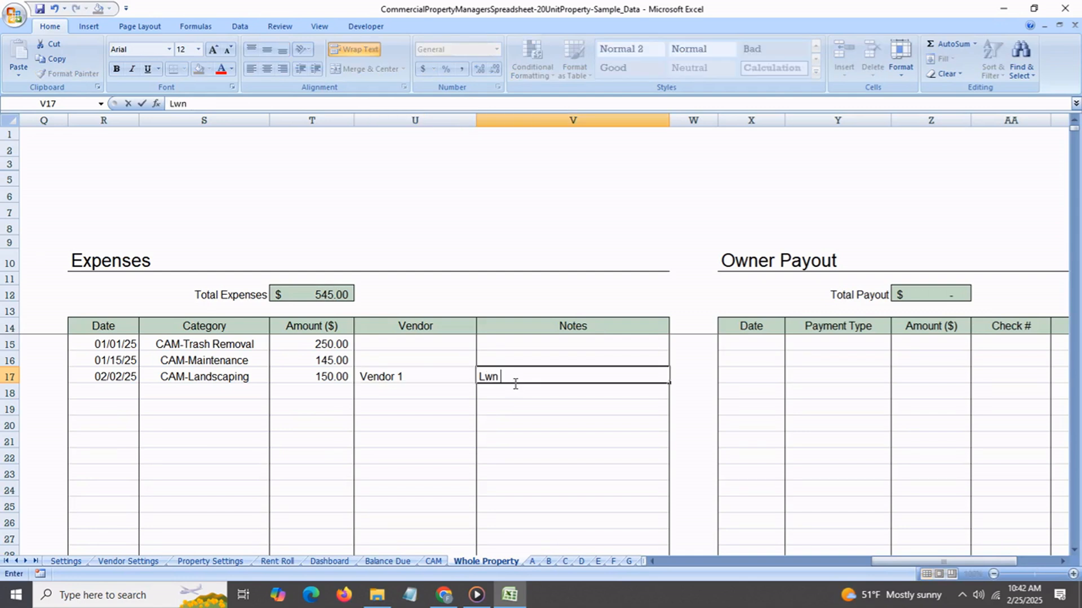
pyautogui.press('BackSpace')
pyautogui.press('BackSpace')
pyautogui.write('wn maintenance')
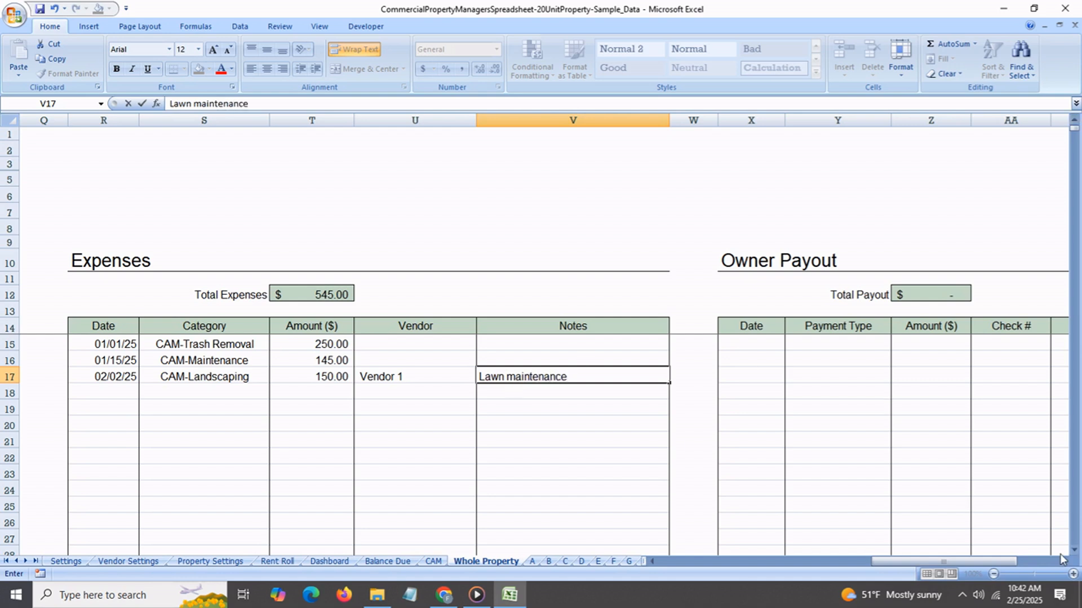
# Add an expense in row 18 dated feb 15 with category CAM-Janitorial Services and amount 250.
pyautogui.click(112, 394)
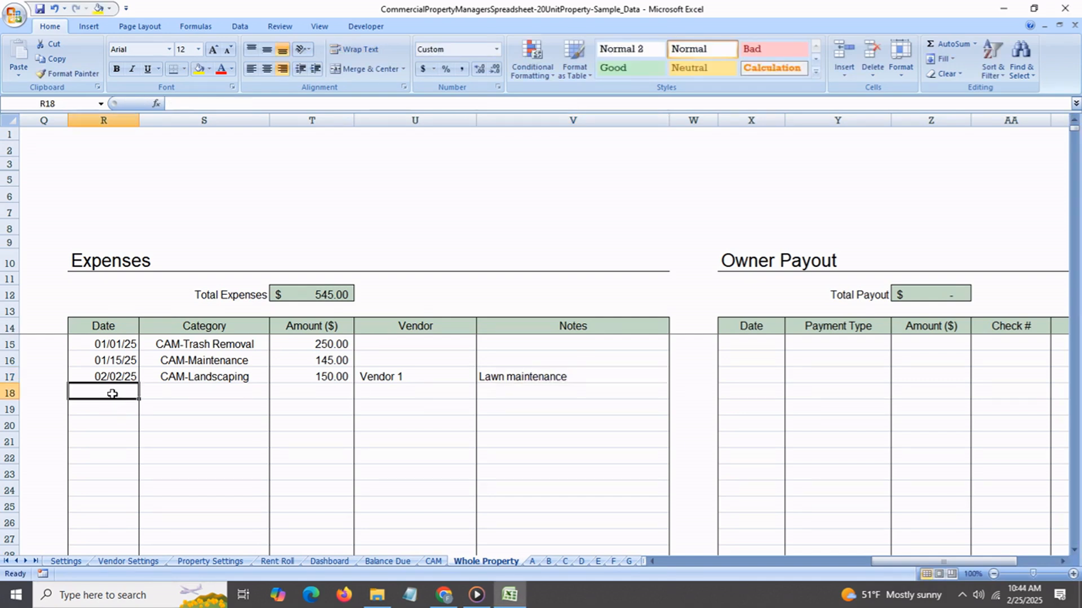
pyautogui.write('feb 15')
pyautogui.click(193, 393)
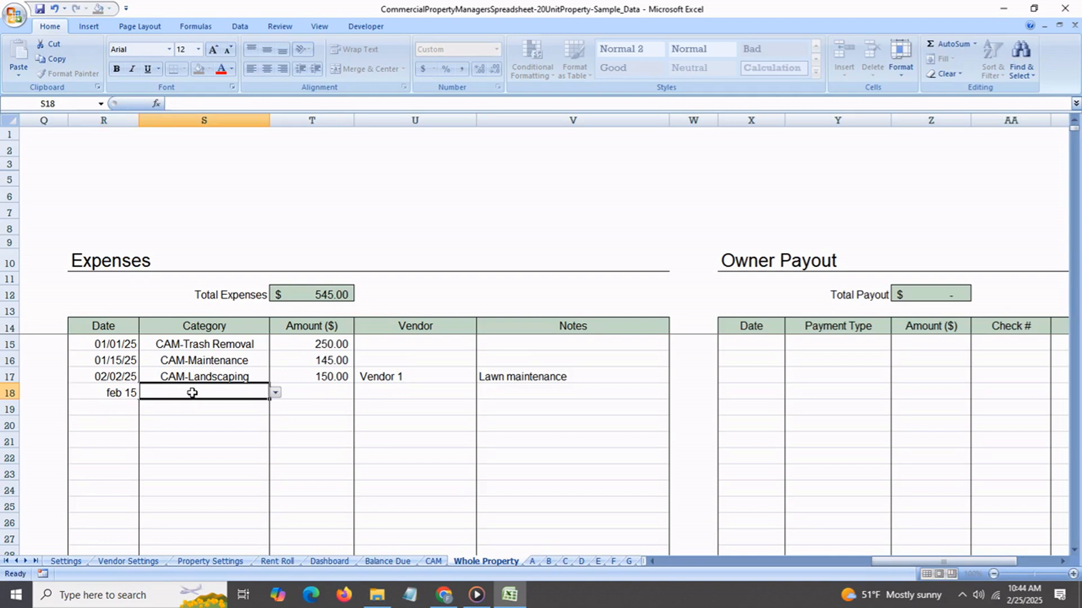
pyautogui.click(275, 393)
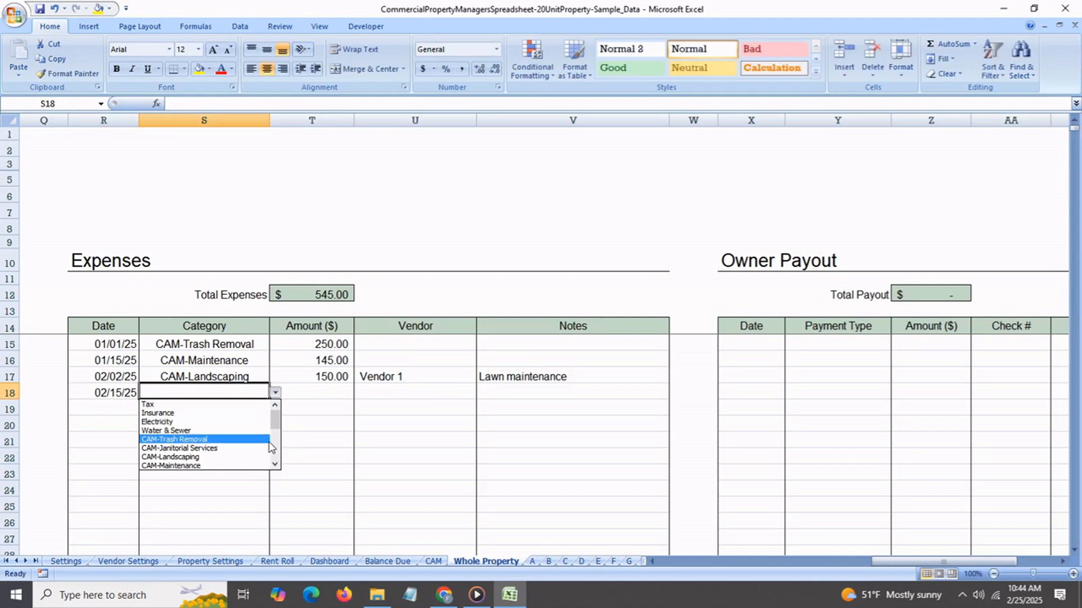
pyautogui.click(275, 465)
pyautogui.click(275, 465)
pyautogui.click(212, 431)
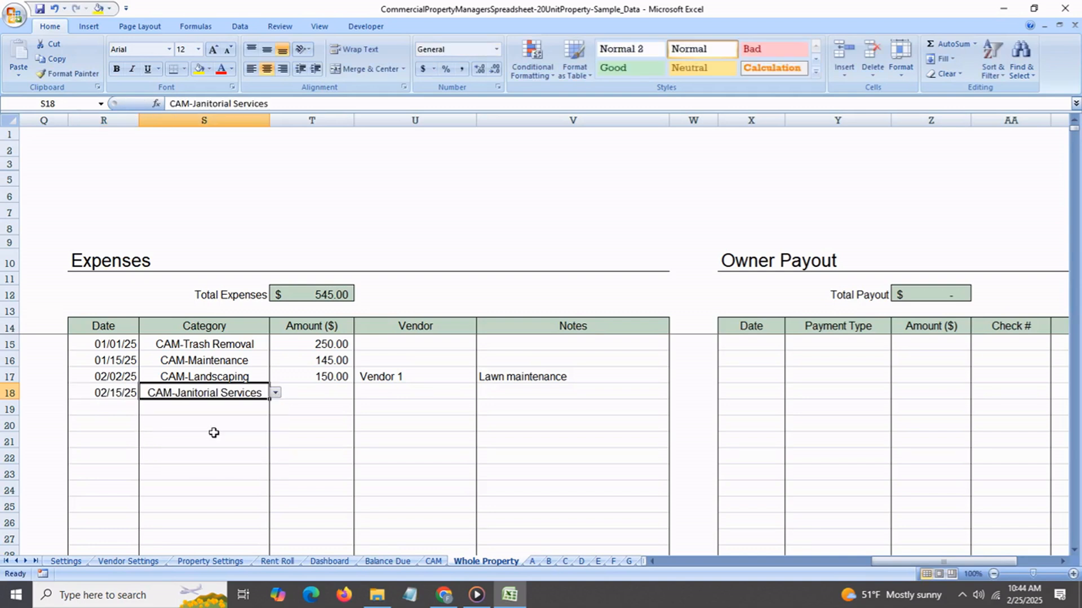
pyautogui.click(312, 398)
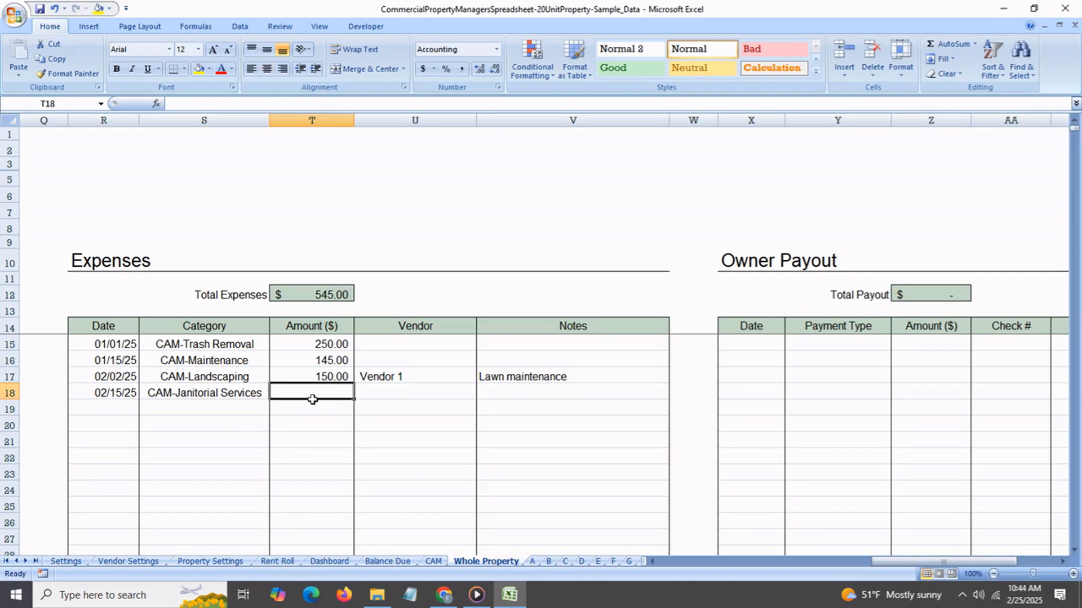
pyautogui.write('250')
pyautogui.press('Return')
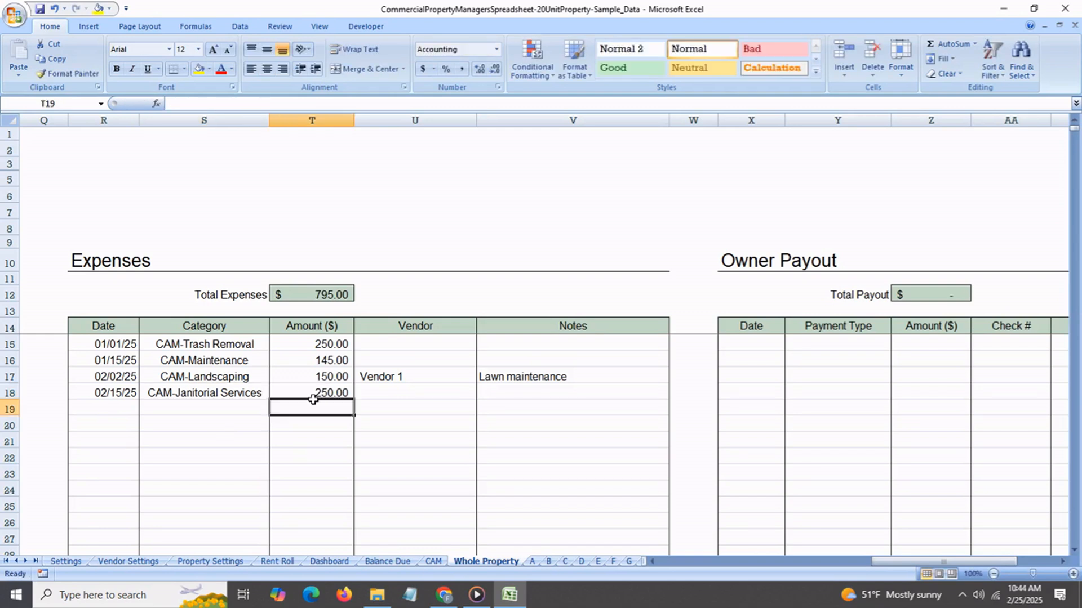
# Assign Vendor 3 to the CAM-Janitorial Services expense and enter the note "Janitor supplies".
pyautogui.click(391, 398)
pyautogui.click(482, 393)
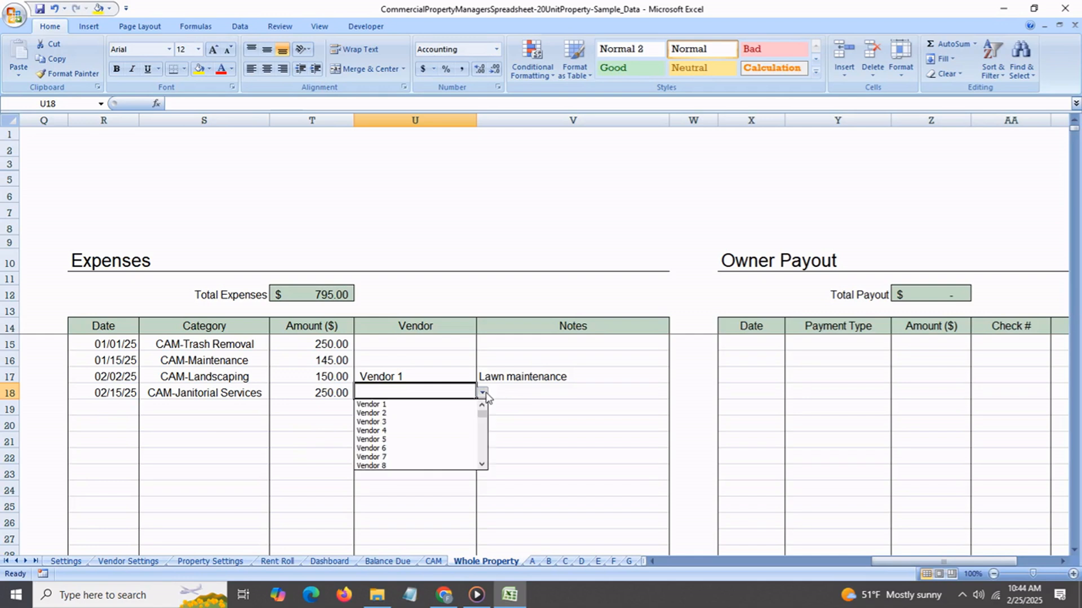
pyautogui.click(452, 420)
pyautogui.click(524, 395)
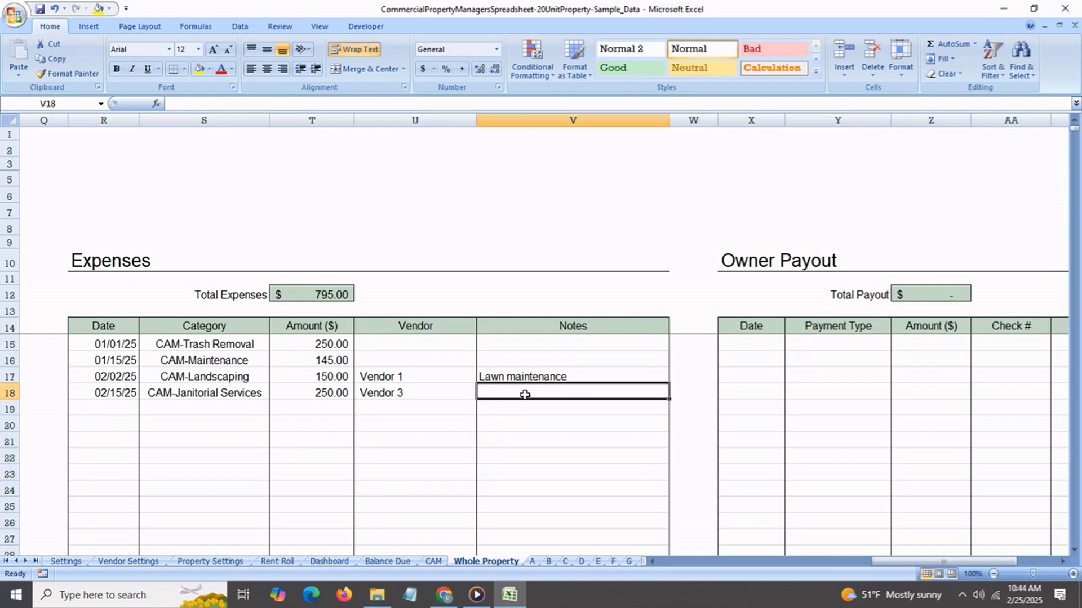
pyautogui.write('Jan')
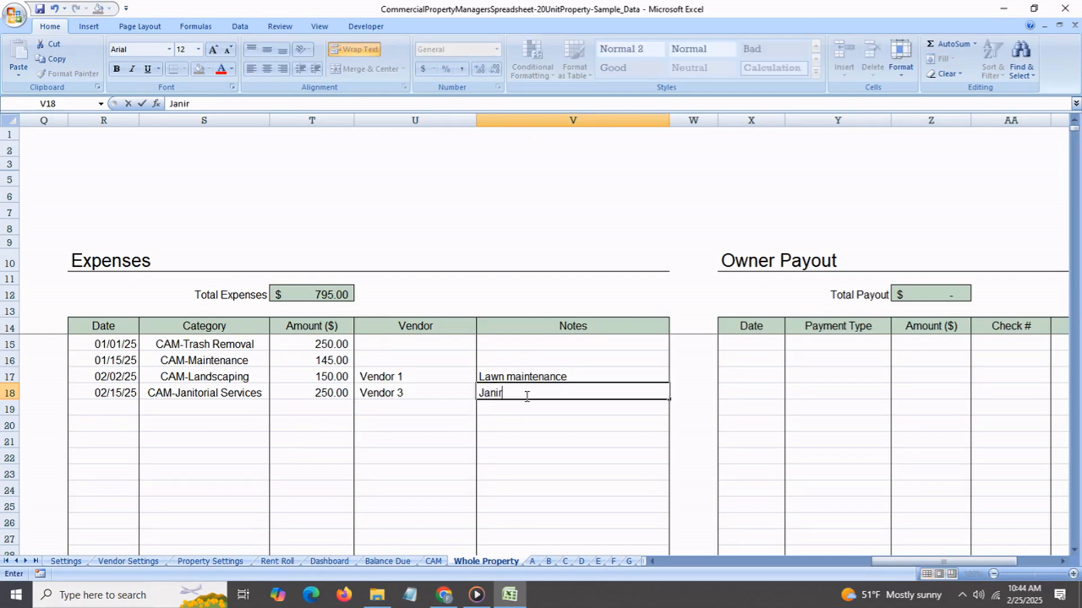
pyautogui.write('itor supplies')
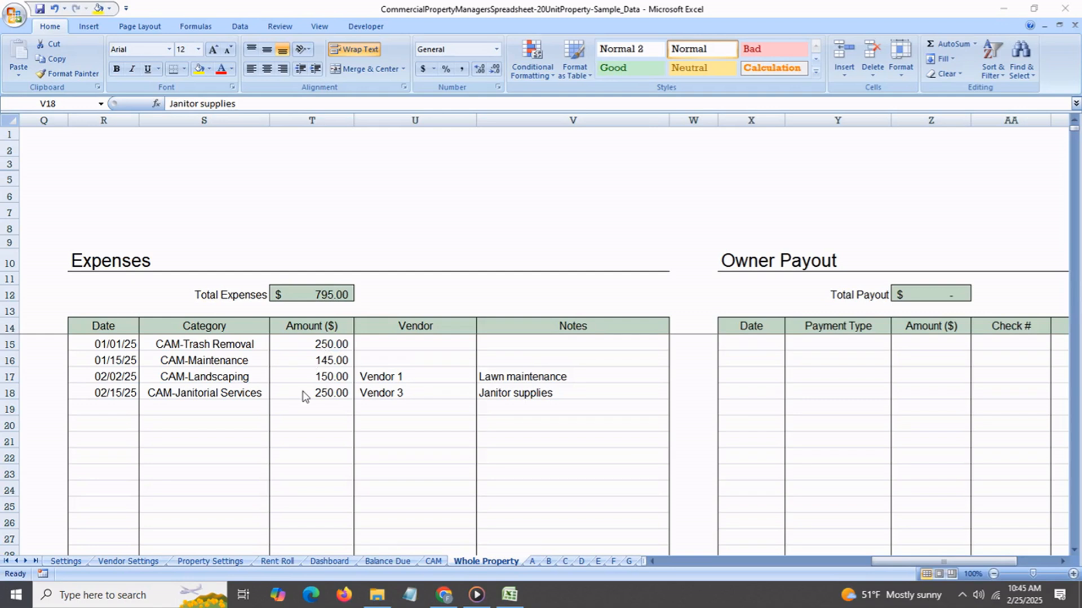
# Compare the Whole Property expense amounts with the Dashboard's year-to-date CAM category figures and Total CAM.
pyautogui.click(305, 393)
pyautogui.click(307, 344)
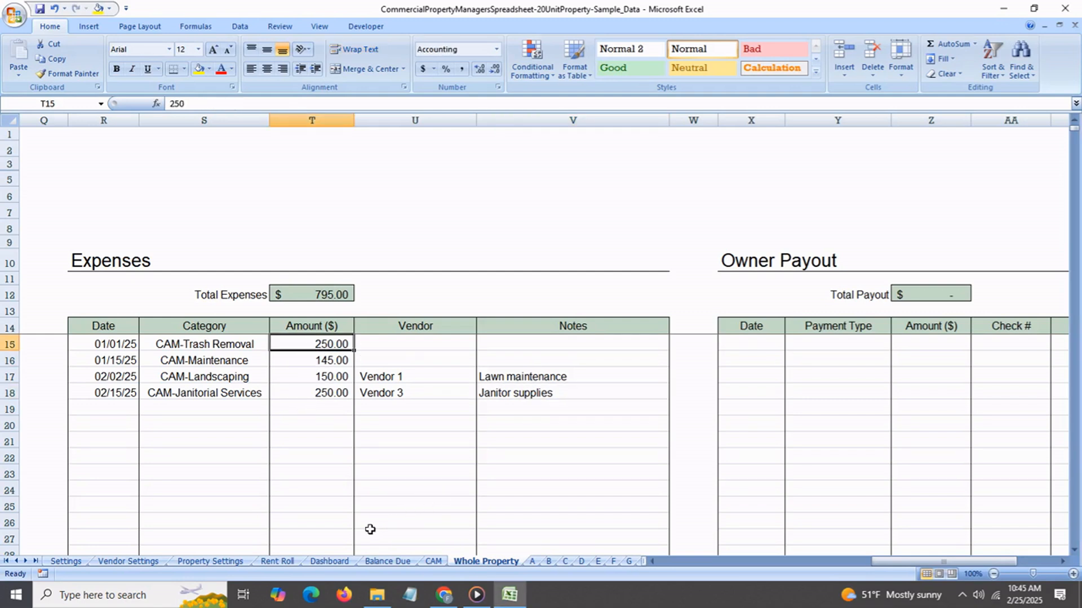
pyautogui.click(330, 561)
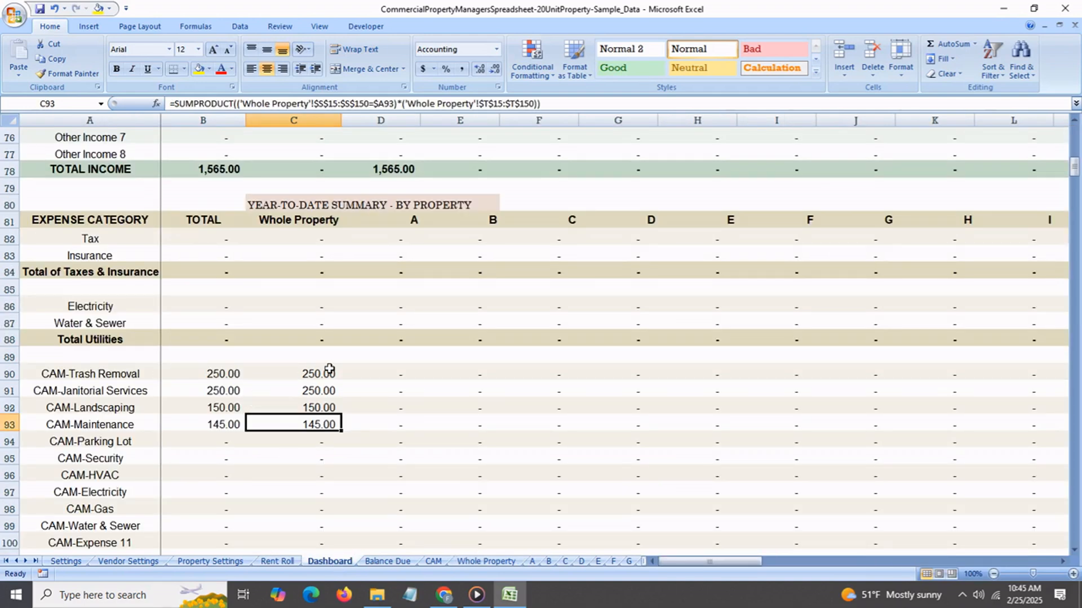
pyautogui.click(328, 374)
pyautogui.click(326, 396)
pyautogui.click(326, 412)
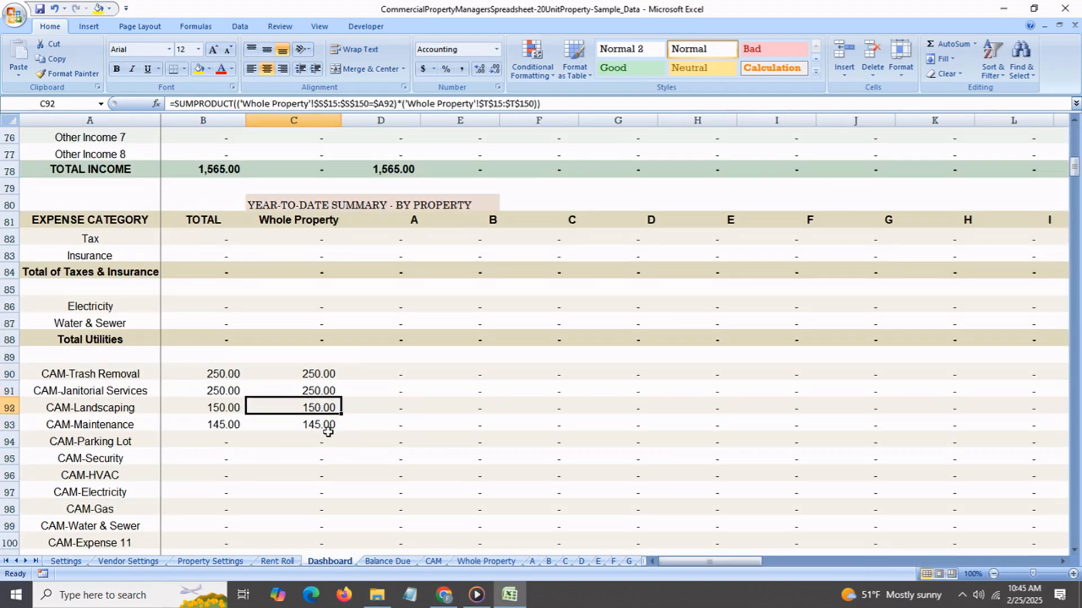
pyautogui.click(329, 430)
pyautogui.scroll(-3, 319, 505)
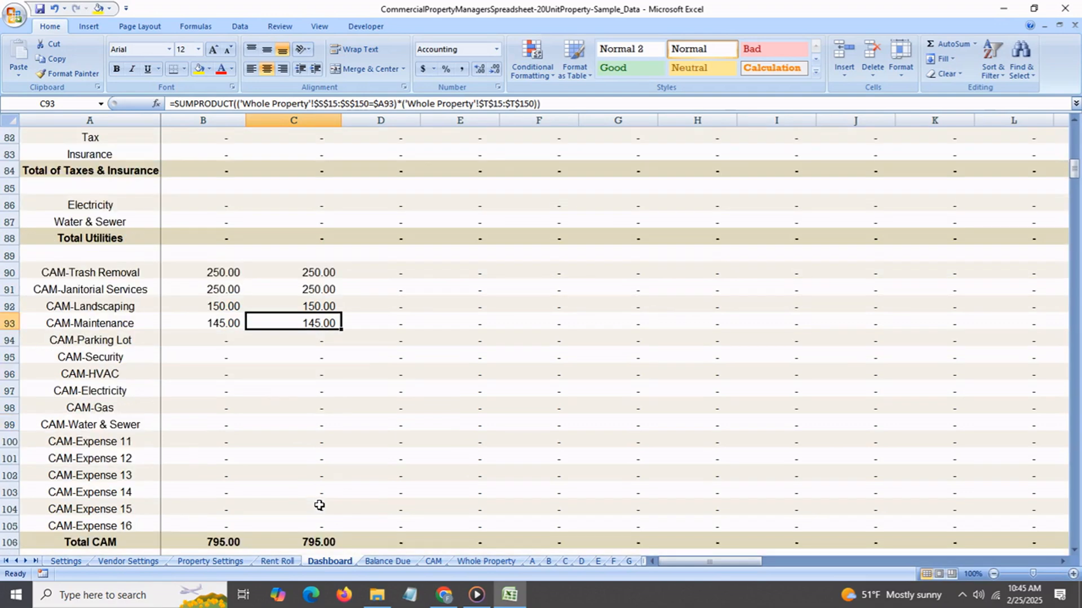
# Review the Dashboard's year-to-date expense categories for taxes and insurance, utilities and CAM.
pyautogui.click(317, 492)
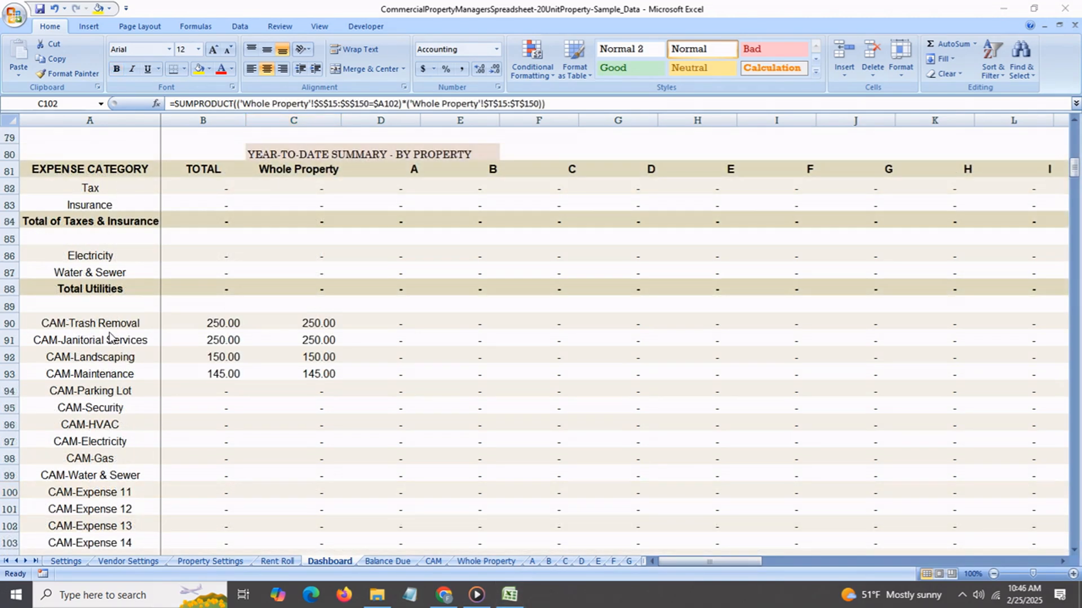
pyautogui.scroll(-1, 120, 367)
pyautogui.scroll(1, 120, 348)
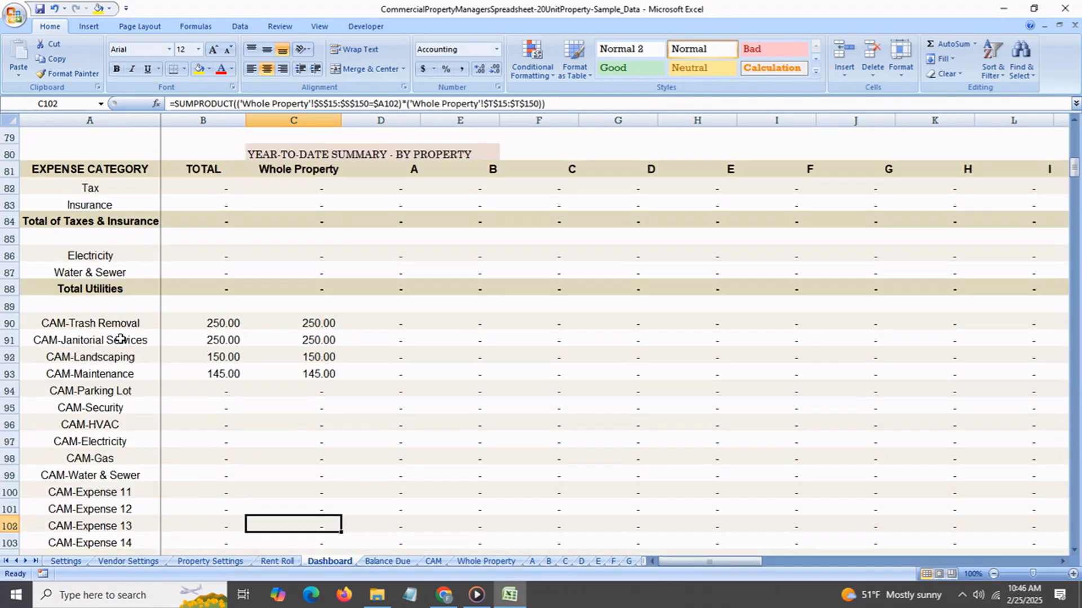
pyautogui.click(127, 187)
pyautogui.click(118, 210)
pyautogui.click(114, 256)
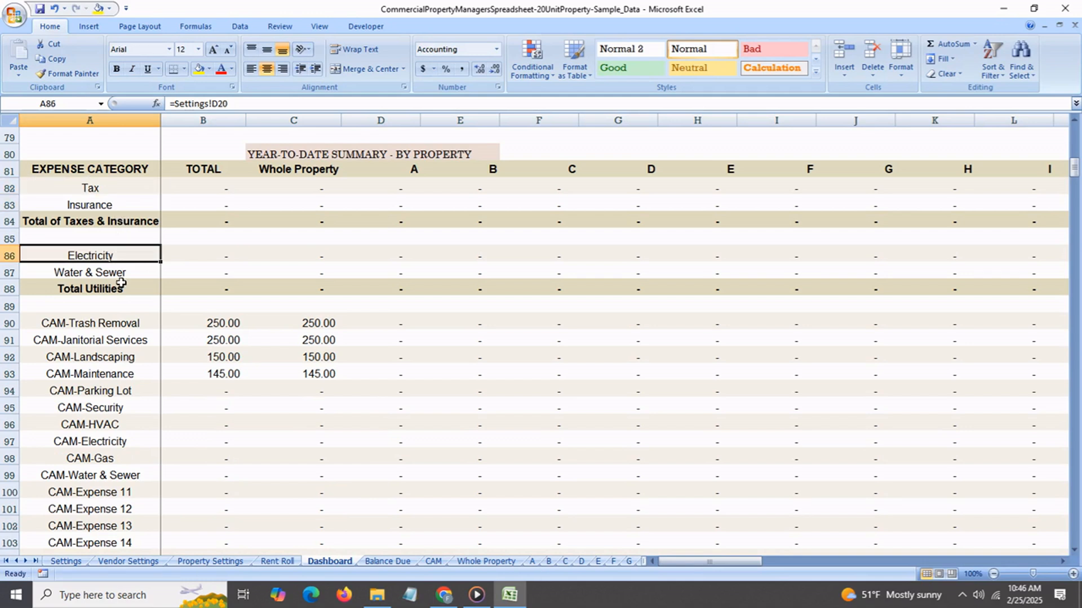
pyautogui.click(117, 274)
pyautogui.click(119, 288)
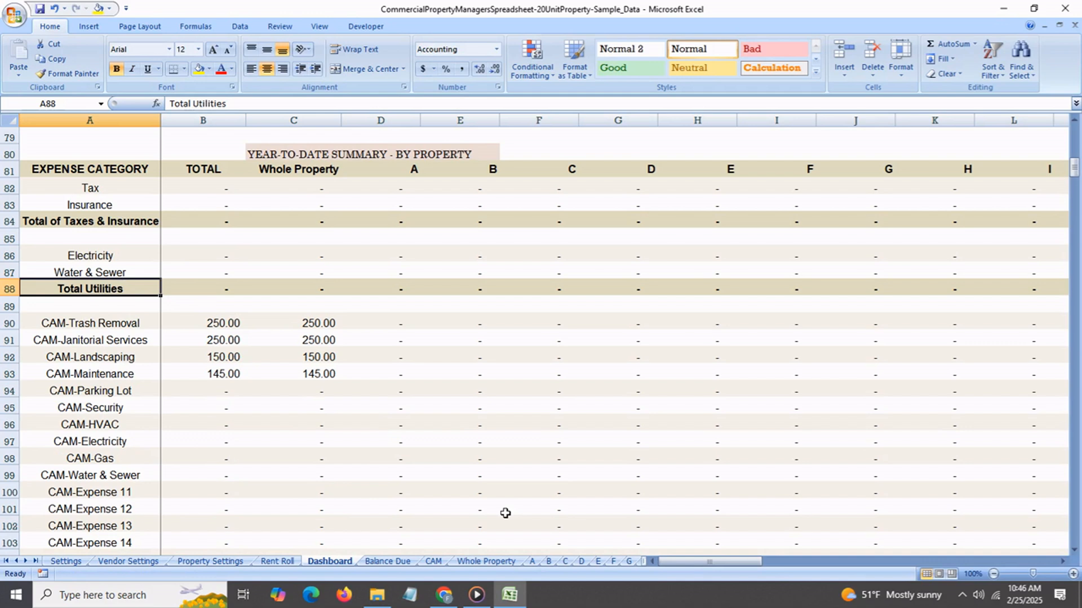
# Add a Whole Property expense in row 19 dated feb 20 with category Tax and amount 1,500.
pyautogui.click(472, 561)
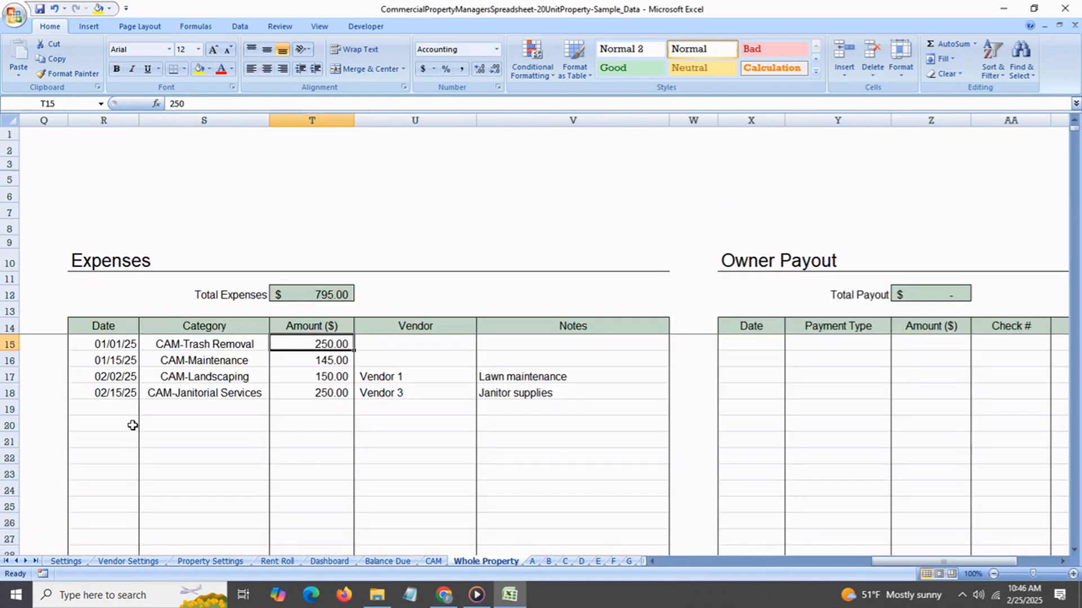
pyautogui.click(101, 414)
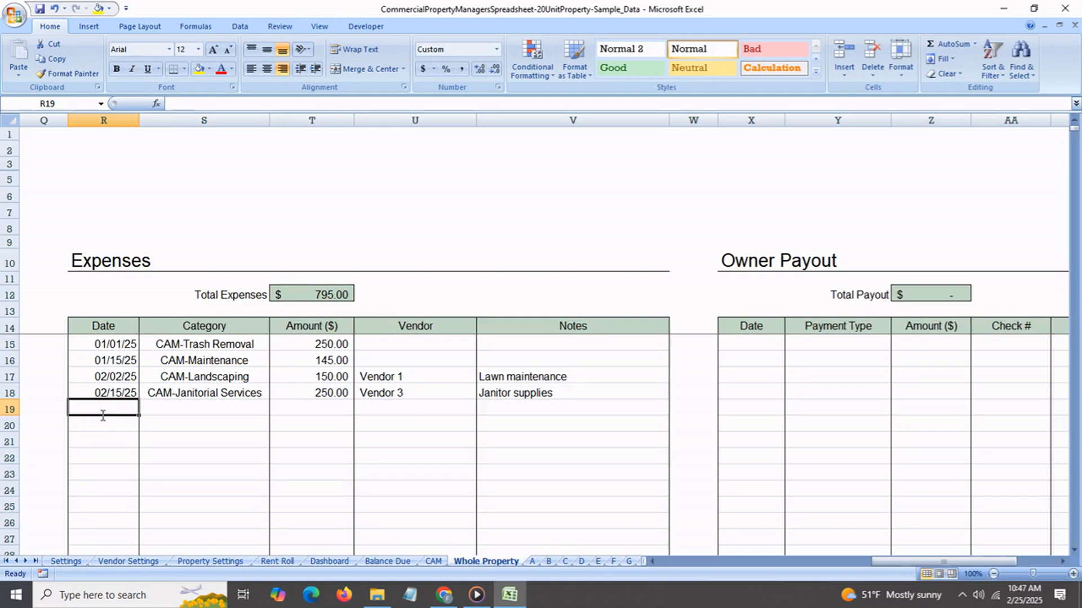
pyautogui.write('feb 20')
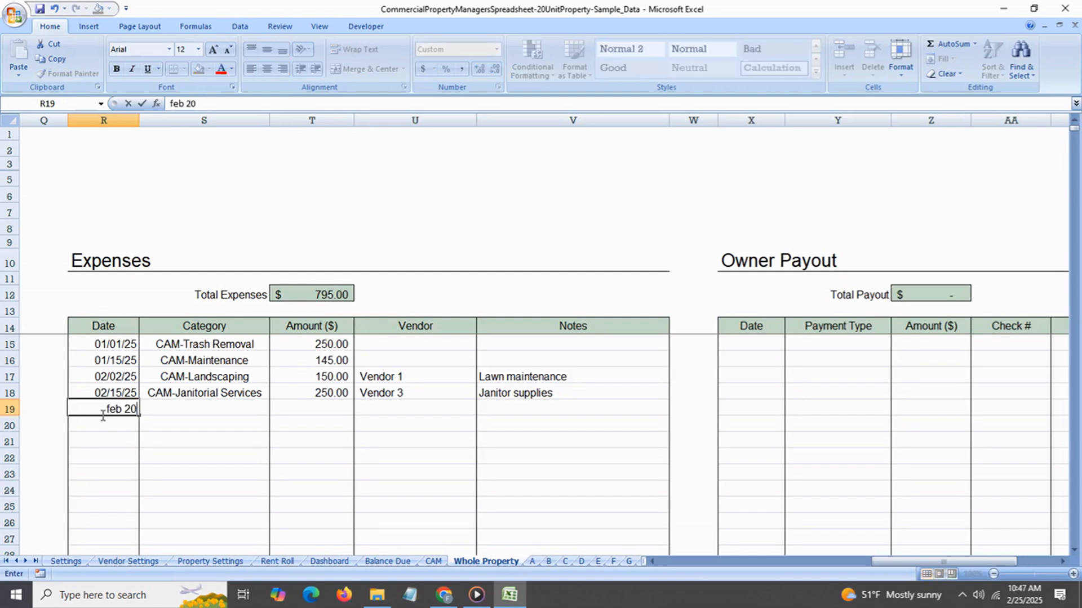
pyautogui.click(256, 416)
pyautogui.click(275, 409)
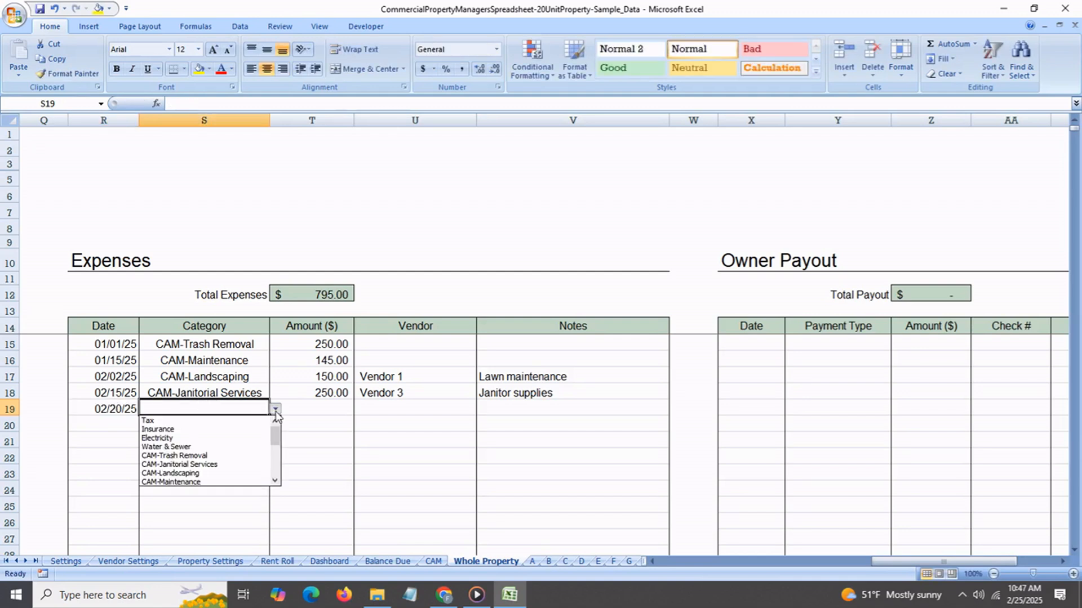
pyautogui.click(252, 421)
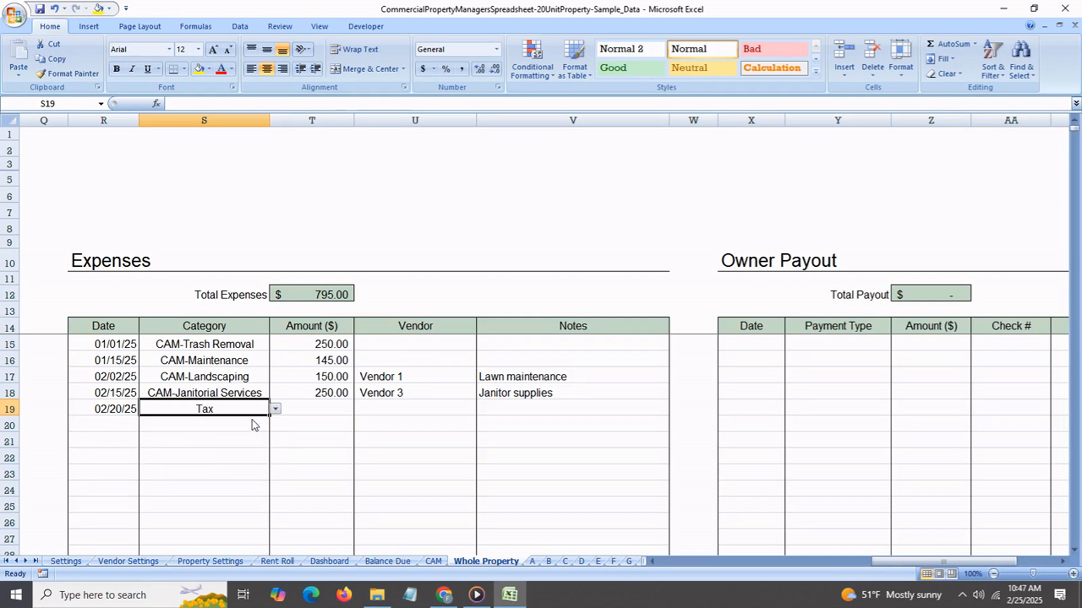
pyautogui.click(318, 414)
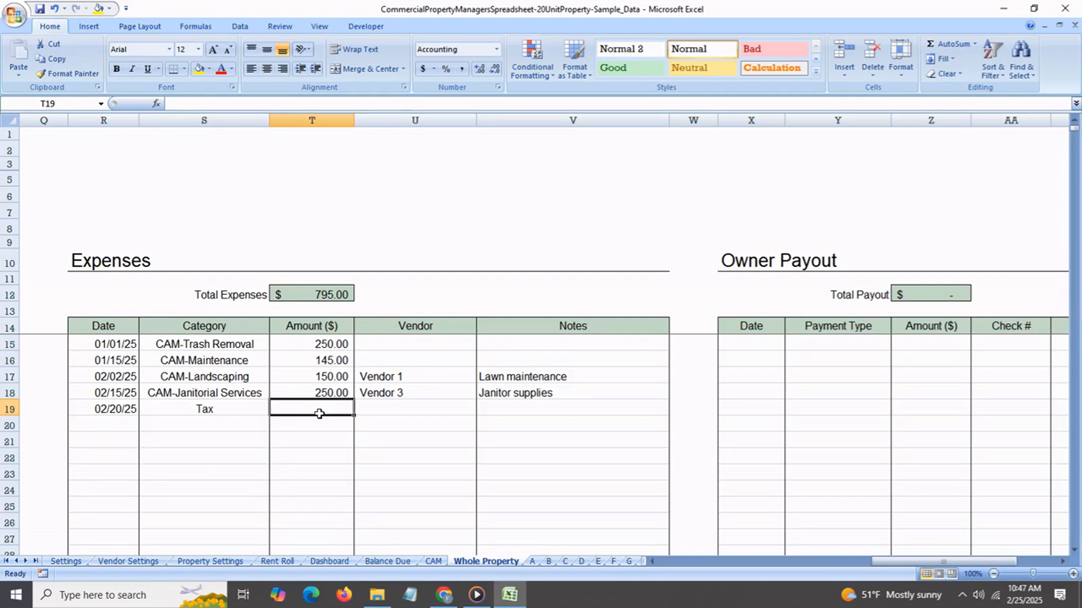
pyautogui.write('1,50')
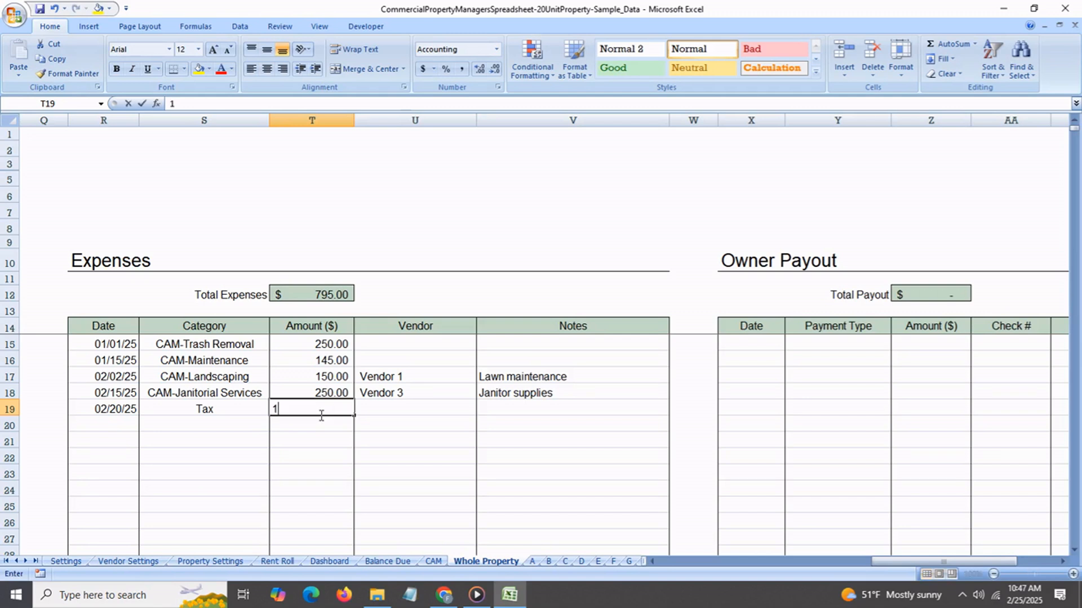
pyautogui.write('00')
pyautogui.press('Return')
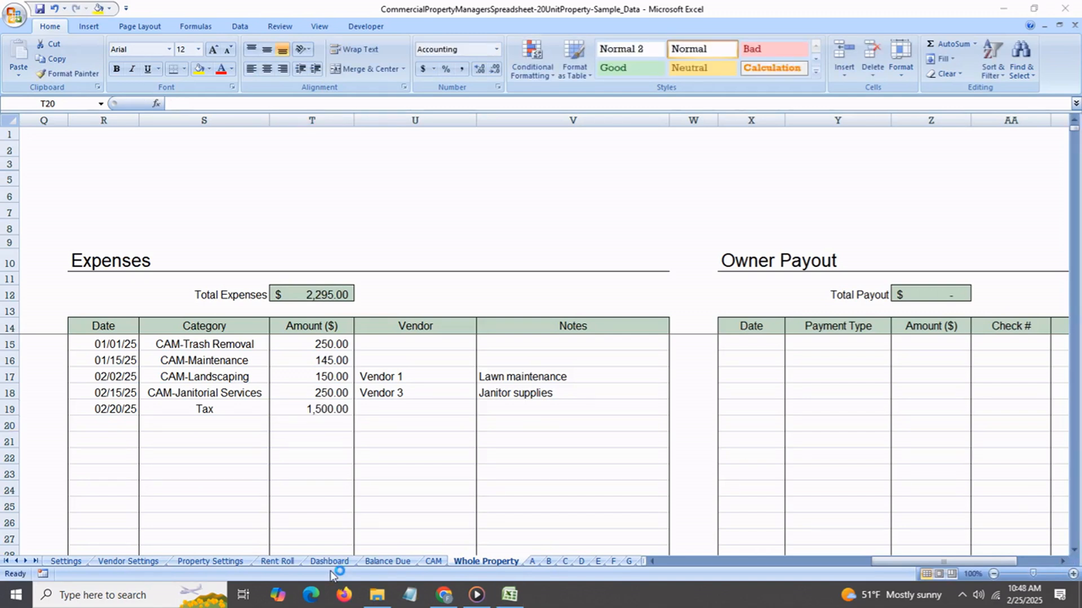
# Check the Dashboard's Whole Property figures for Tax, Total of Taxes & Insurance, Total CAM and TOTAL EXPENSES.
pyautogui.click(329, 561)
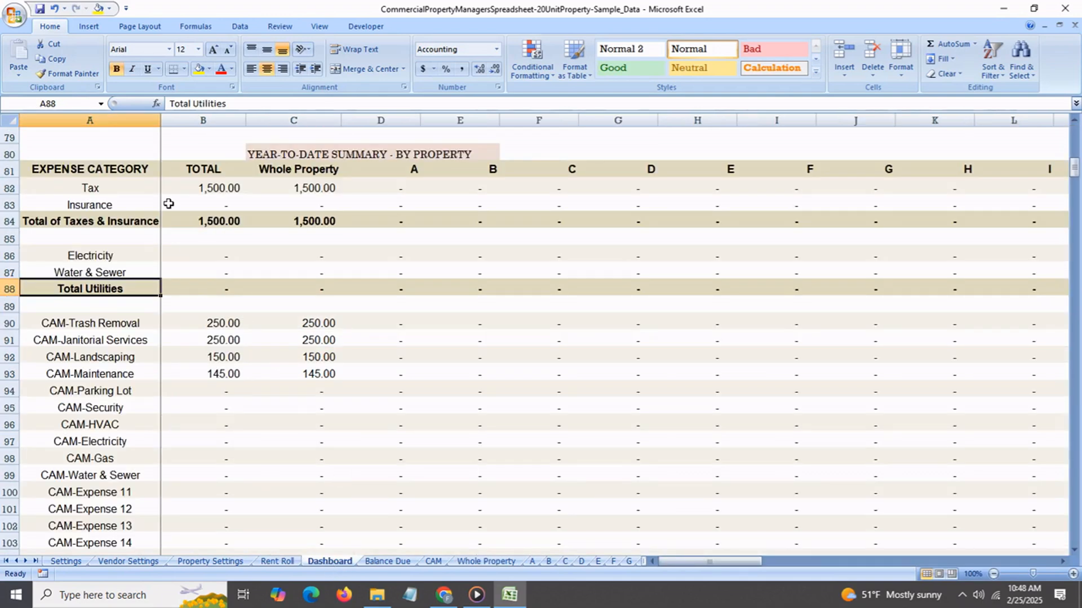
pyautogui.click(319, 190)
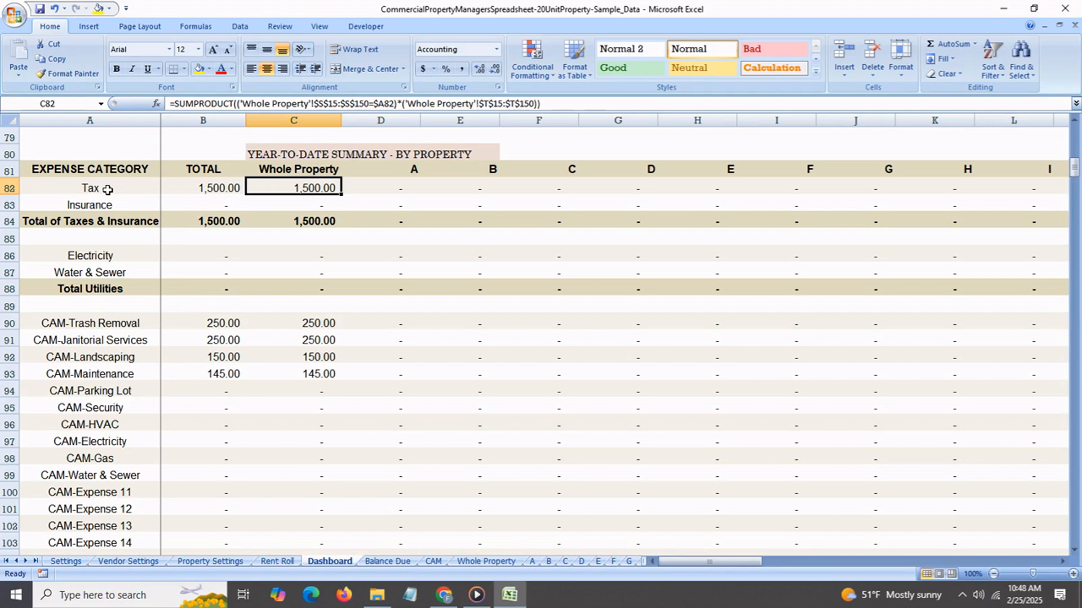
pyautogui.scroll(-4, 314, 403)
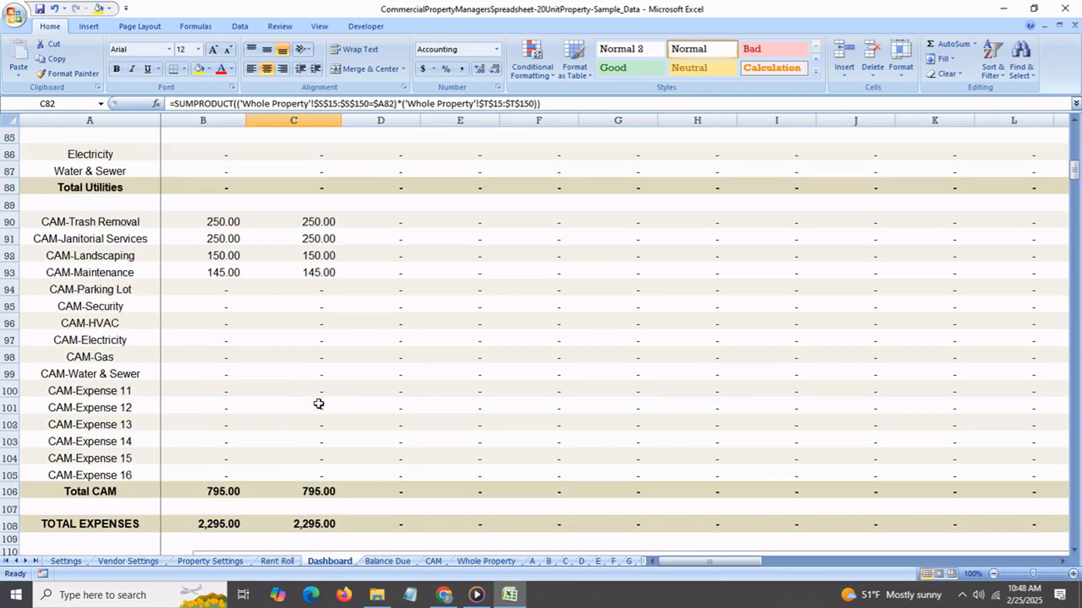
pyautogui.click(311, 422)
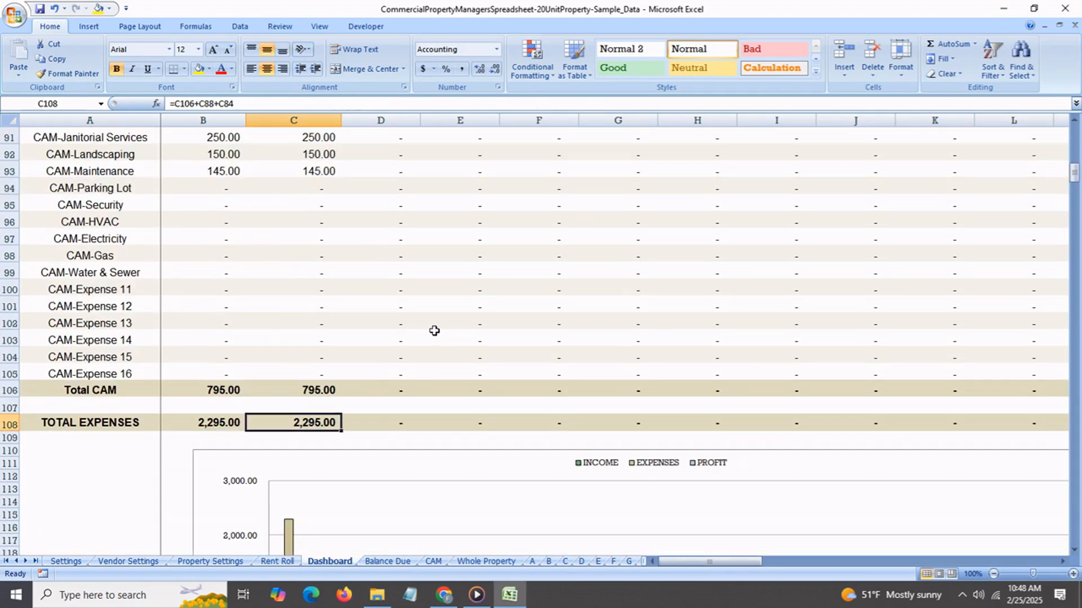
pyautogui.scroll(2, 344, 389)
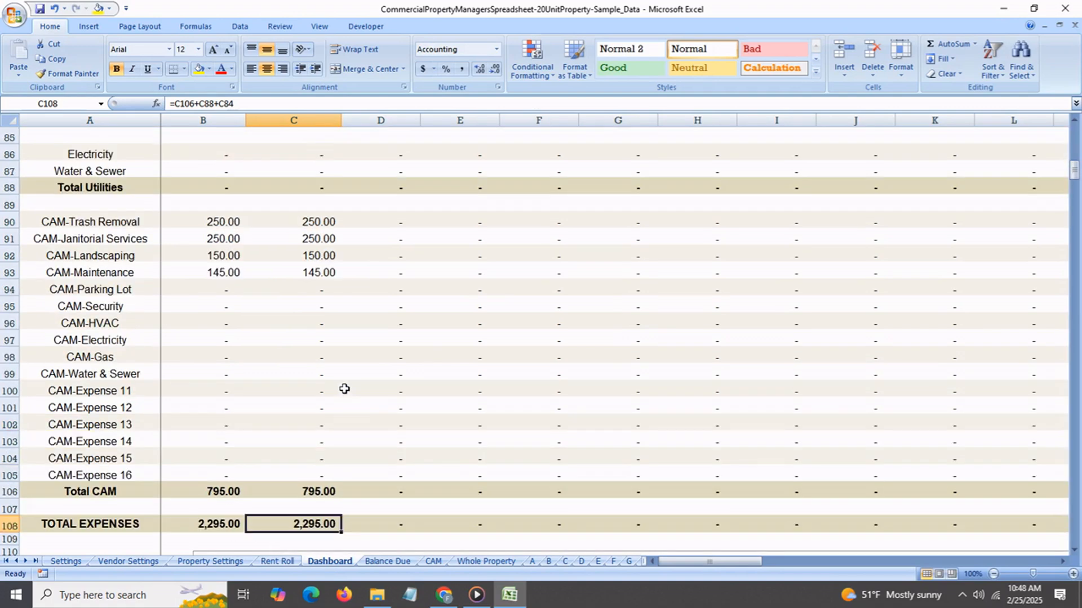
pyautogui.scroll(2, 344, 388)
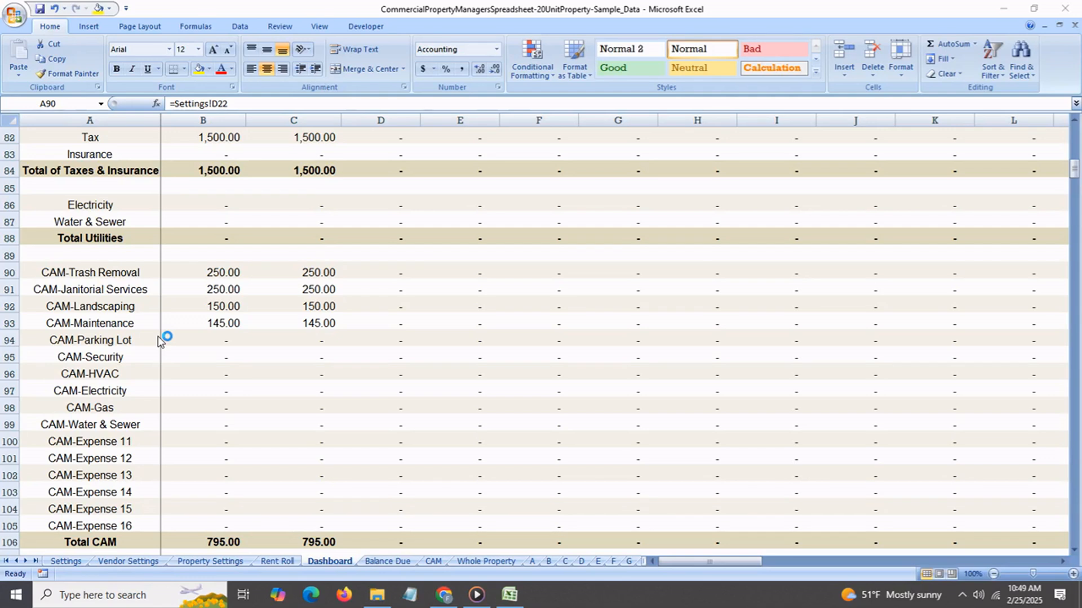
# Compare the CAM category rows with the Tax and Insurance rows in the Dashboard's year-to-date summary.
pyautogui.scroll(1, 160, 338)
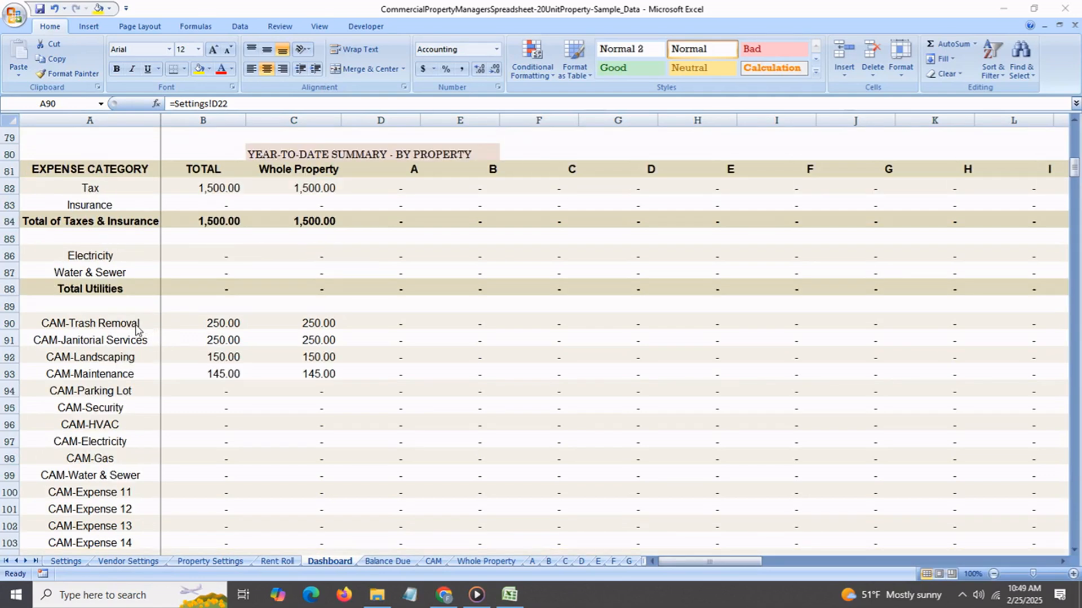
pyautogui.click(141, 329)
pyautogui.click(141, 347)
pyautogui.click(136, 388)
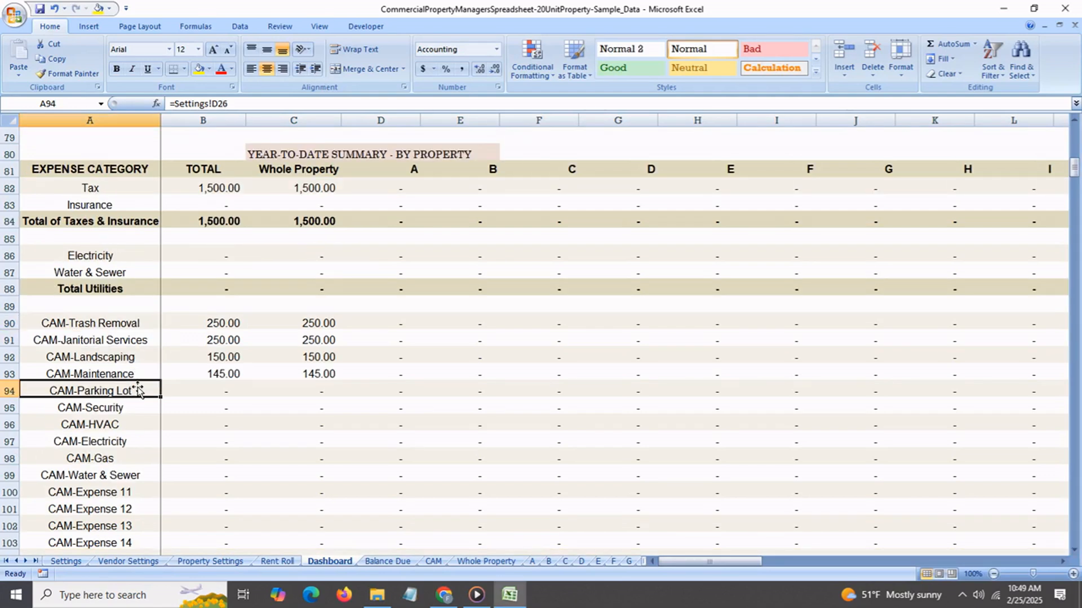
pyautogui.click(109, 191)
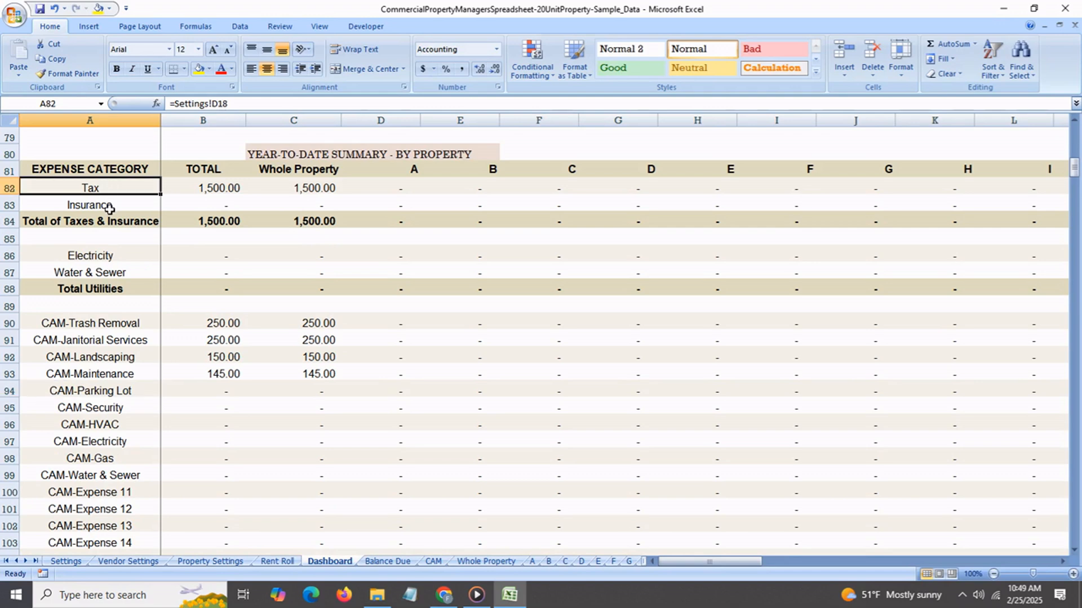
pyautogui.click(109, 210)
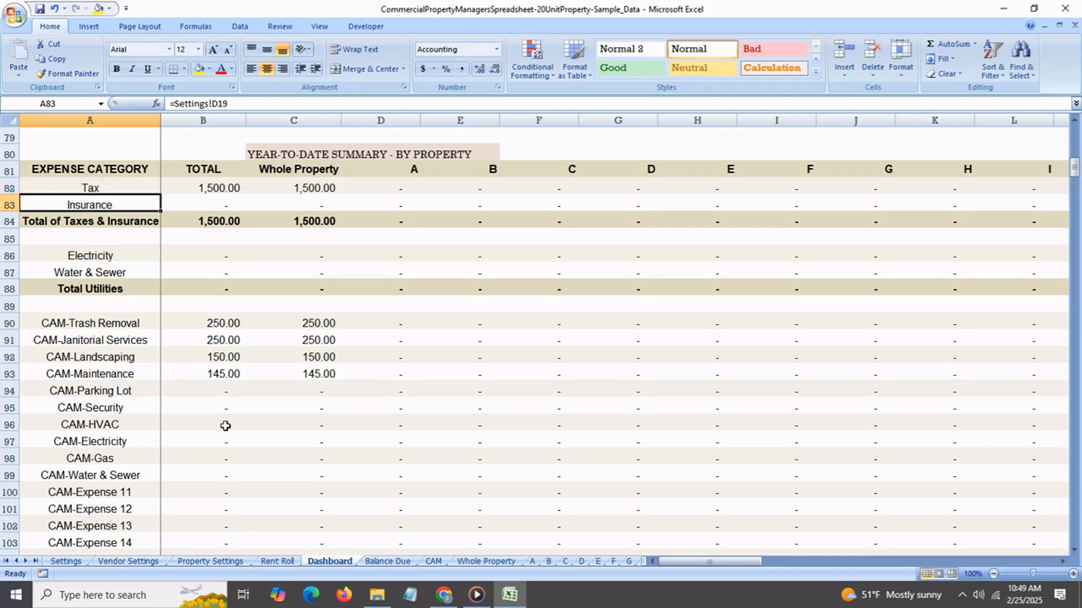
# Review the non-CAM expense categories on the Settings sheet, from Tax to Water & Sewer.
pyautogui.click(67, 561)
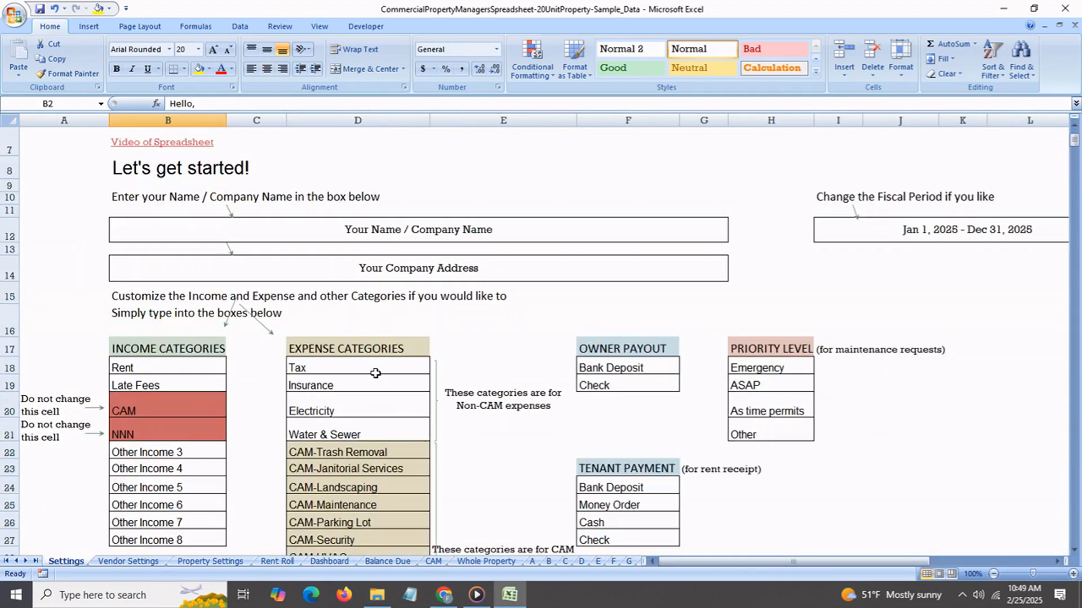
pyautogui.click(374, 352)
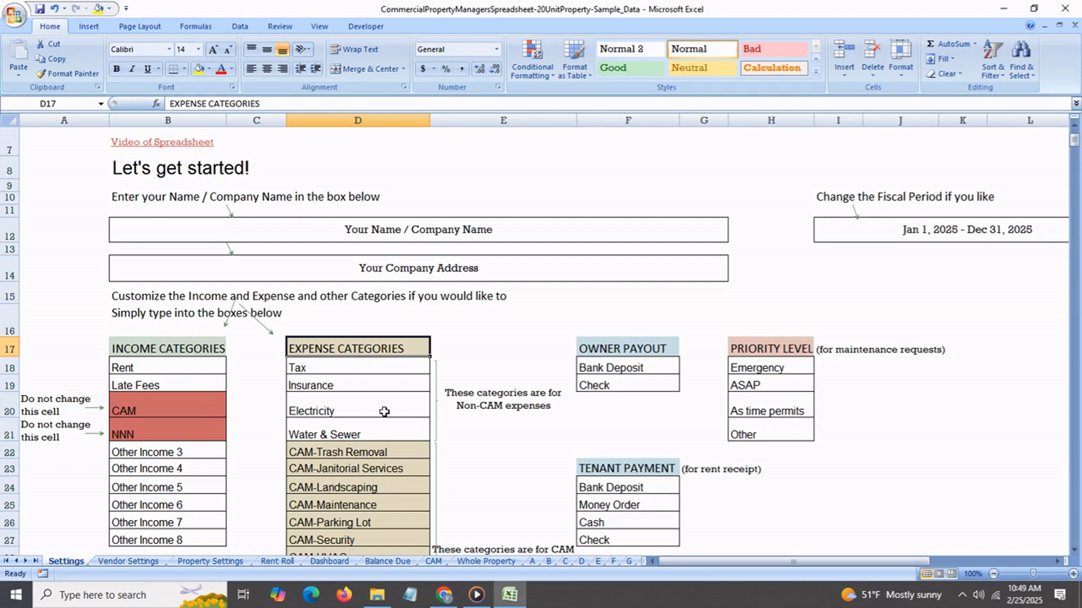
pyautogui.click(399, 371)
pyautogui.click(399, 386)
pyautogui.click(391, 416)
pyautogui.click(388, 435)
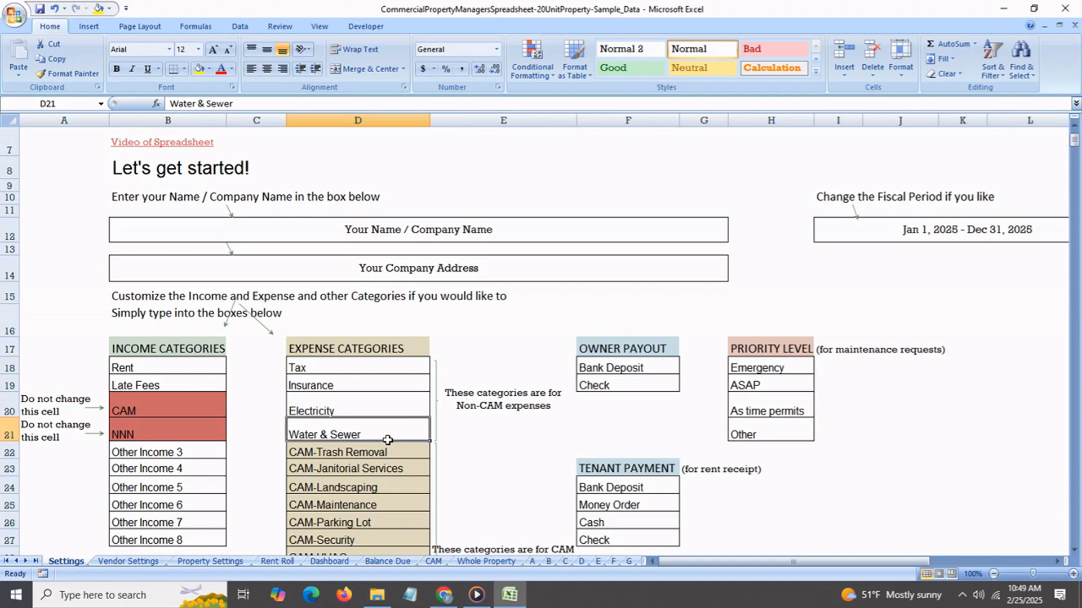
# Examine the CAM expense categories on the Settings sheet, from CAM-Trash Removal down to CAM-Expense 16.
pyautogui.scroll(-1, 388, 440)
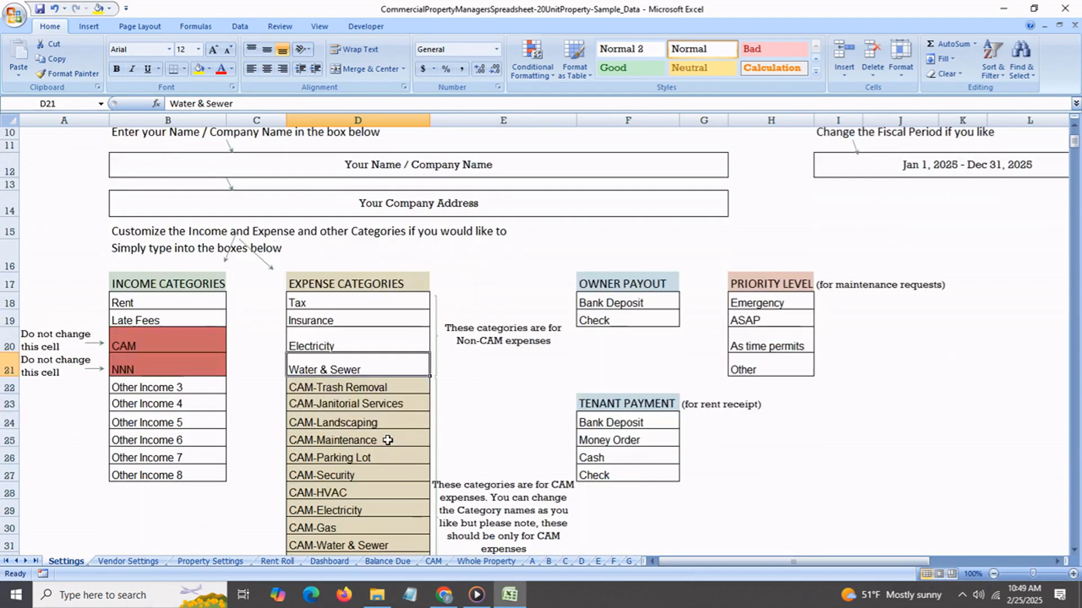
pyautogui.click(369, 389)
pyautogui.click(386, 457)
pyautogui.click(374, 512)
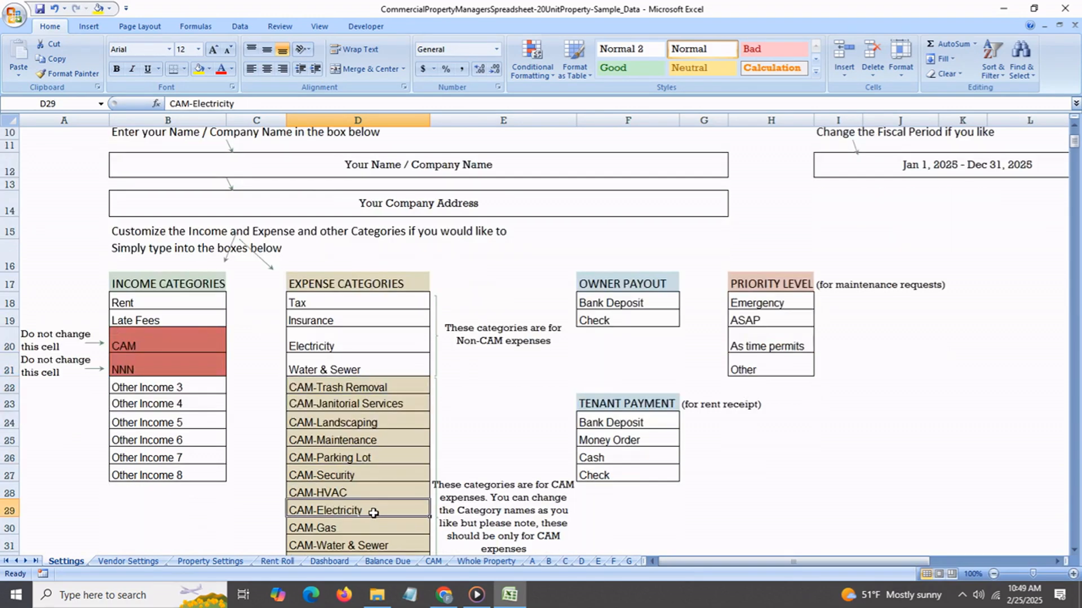
pyautogui.scroll(-1, 374, 511)
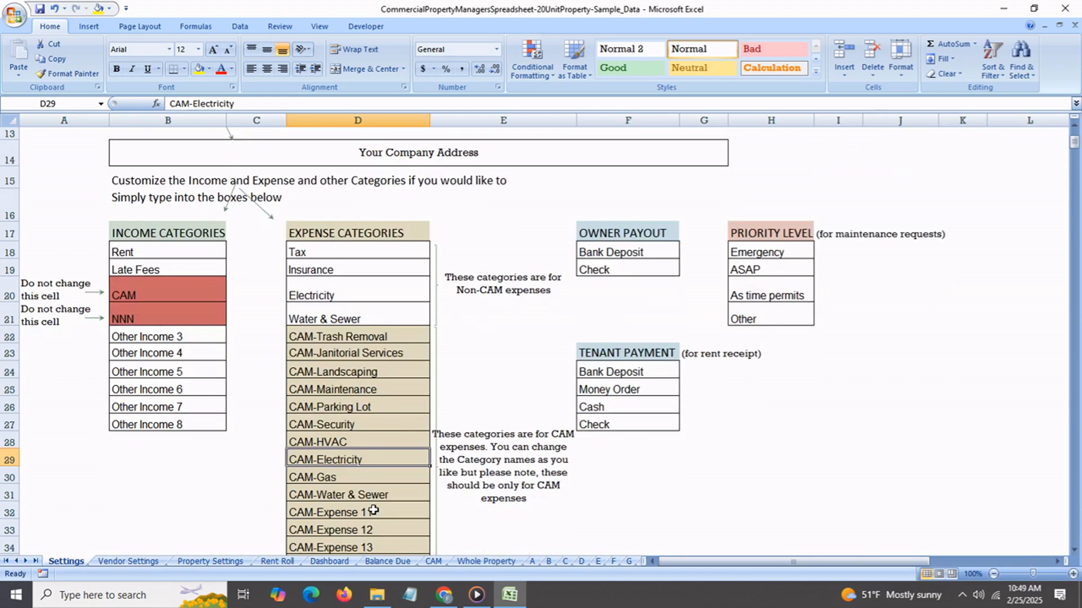
pyautogui.scroll(-1, 374, 511)
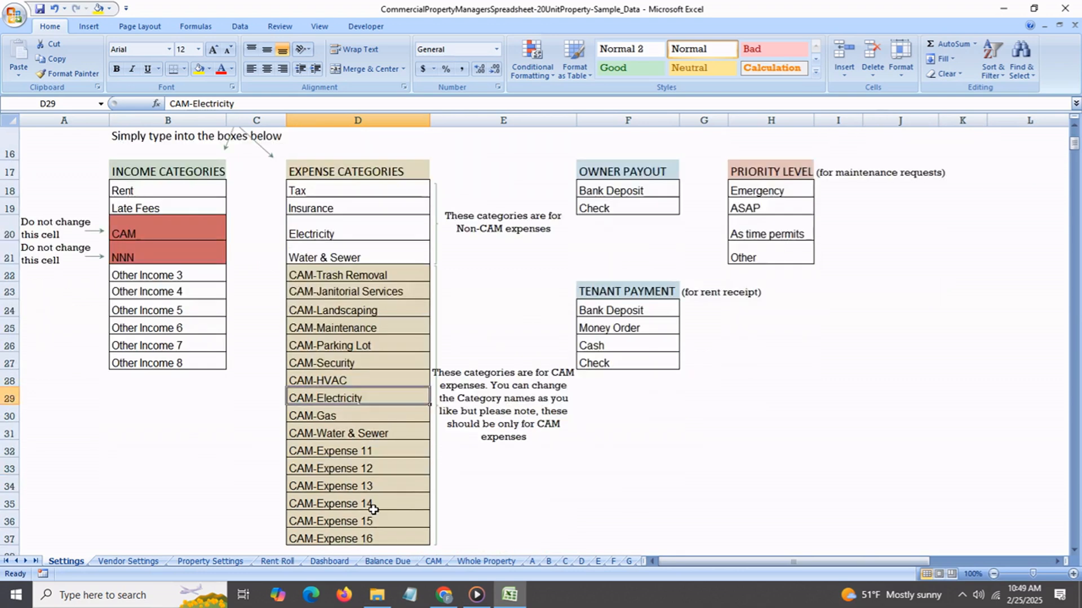
pyautogui.click(367, 451)
pyautogui.click(385, 505)
pyautogui.click(386, 540)
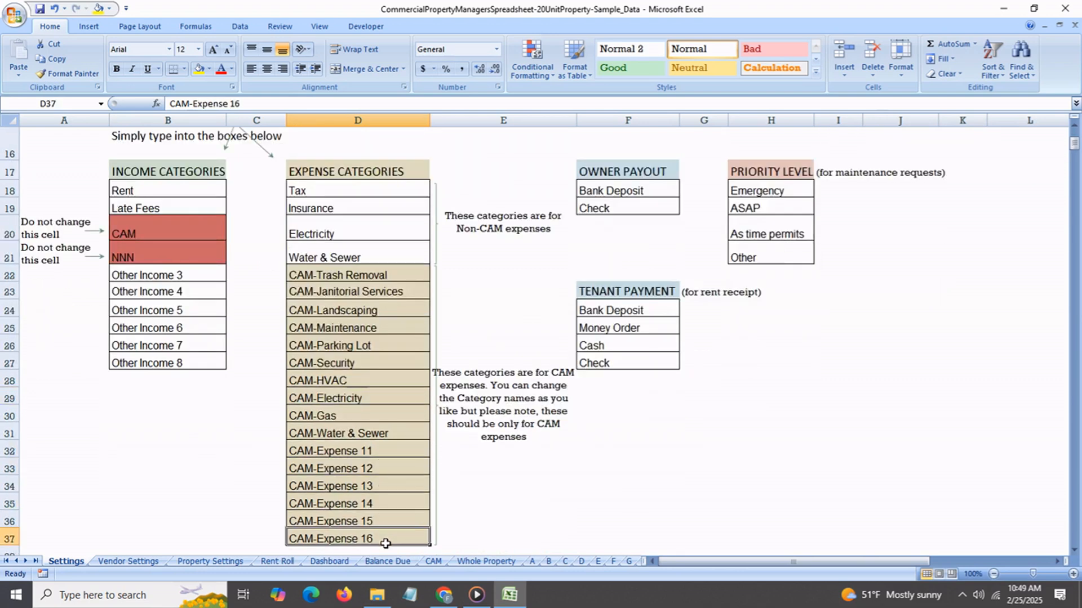
# Rename the expense category CAM-Expense 11 in cell D32 as "CAM-Light bulbs".
pyautogui.click(373, 454)
pyautogui.doubleClick(209, 103)
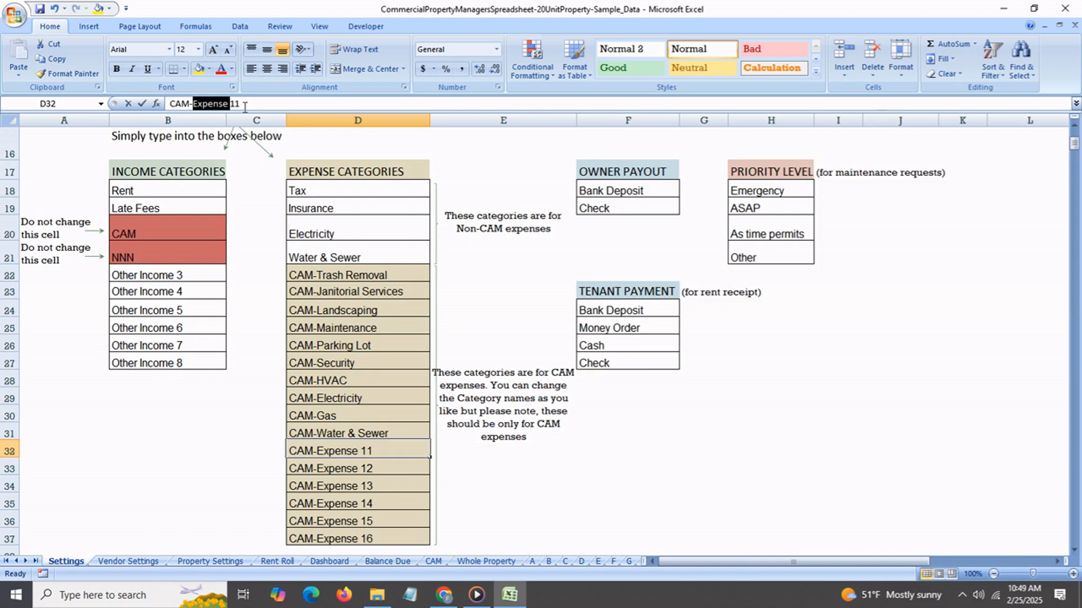
pyautogui.moveTo(245, 107); pyautogui.dragTo(246, 107)
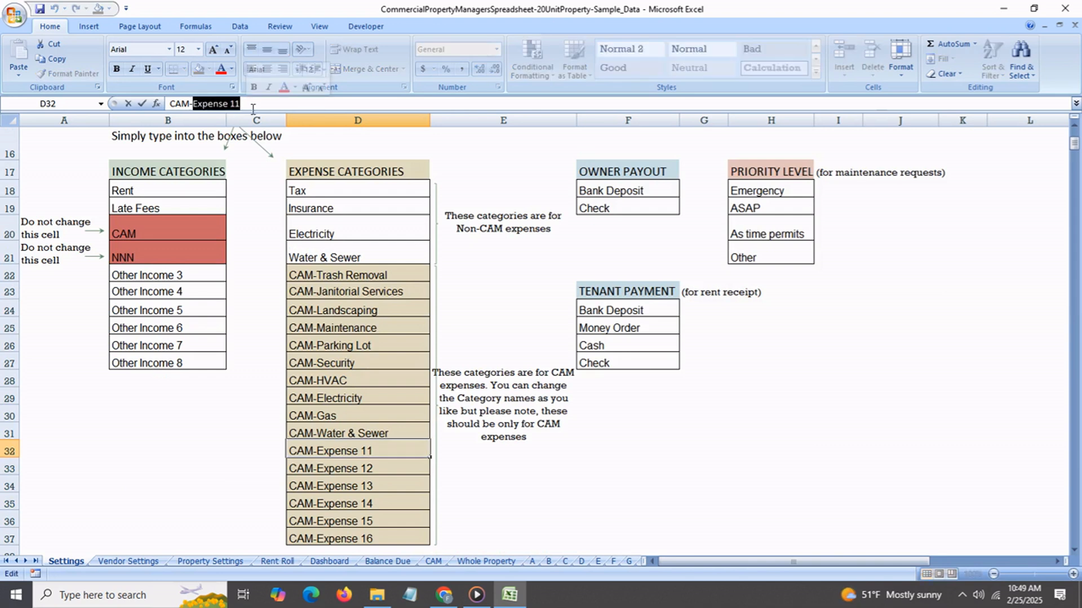
pyautogui.write('Light')
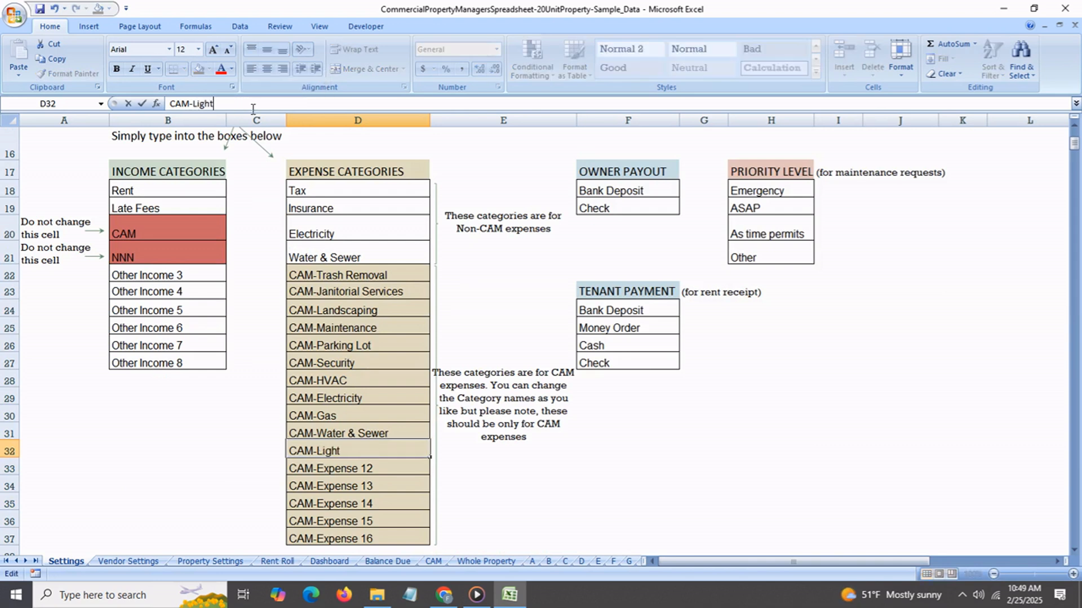
pyautogui.write(' bulbs')
# Rename the expense category CAM-Gas in cell D30 as "CAM-Snow Removal".
pyautogui.click(359, 418)
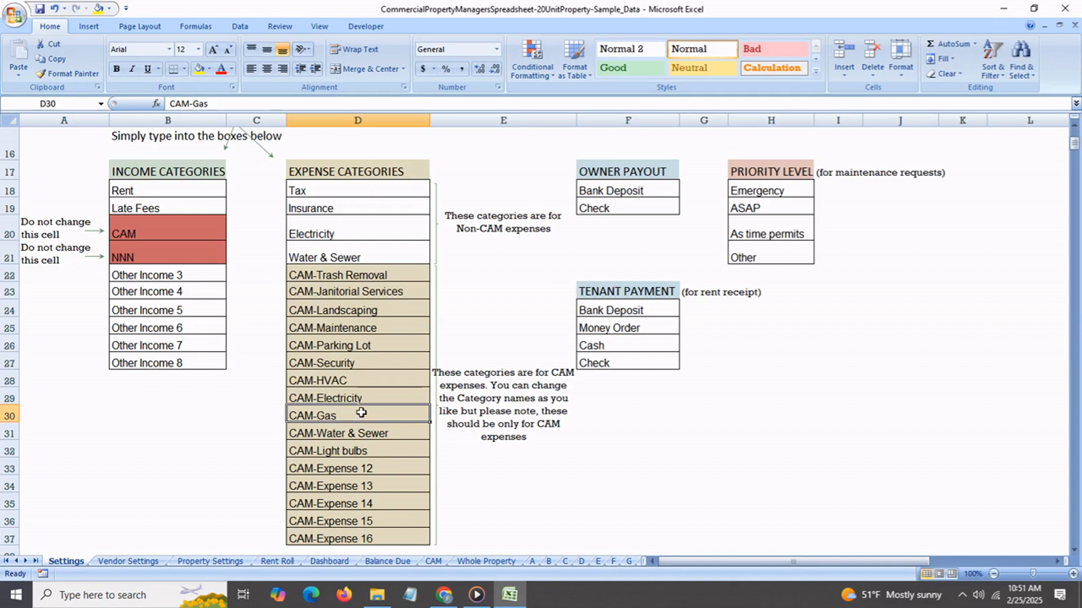
pyautogui.doubleClick(201, 105)
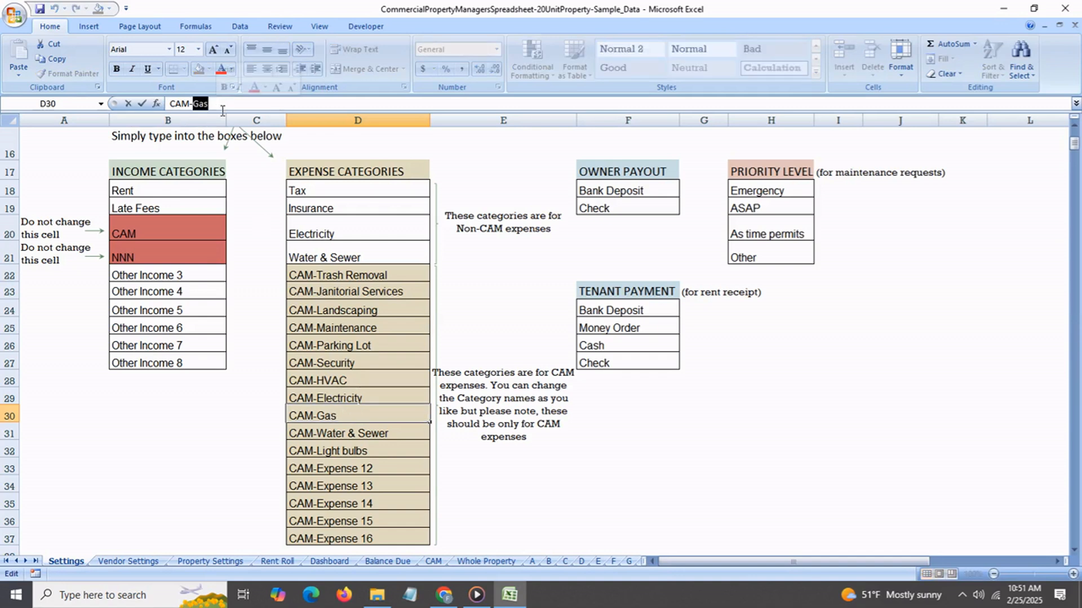
pyautogui.write('Snow Removal')
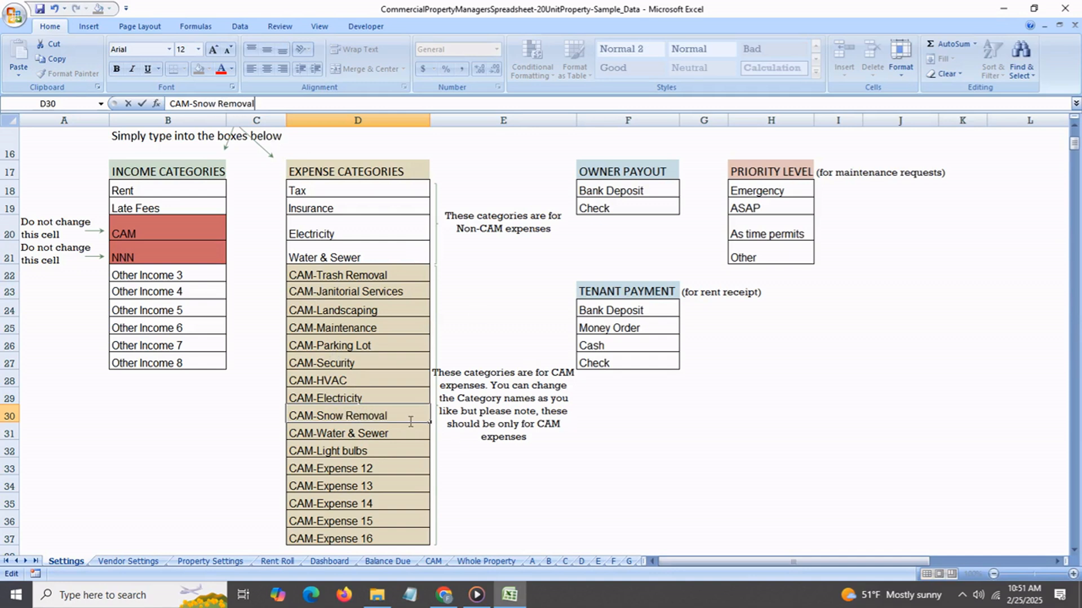
pyautogui.click(427, 466)
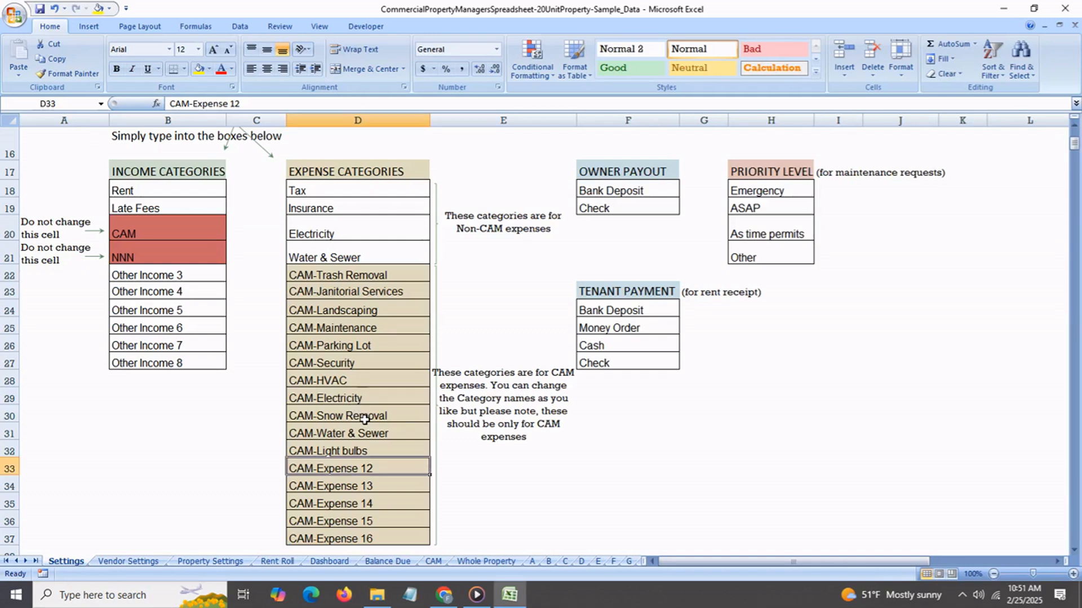
# Check the renamed Snow Removal and Light bulbs categories on the Settings sheet against their rows in the Dashboard's year-to-date summary.
pyautogui.click(364, 418)
pyautogui.click(367, 455)
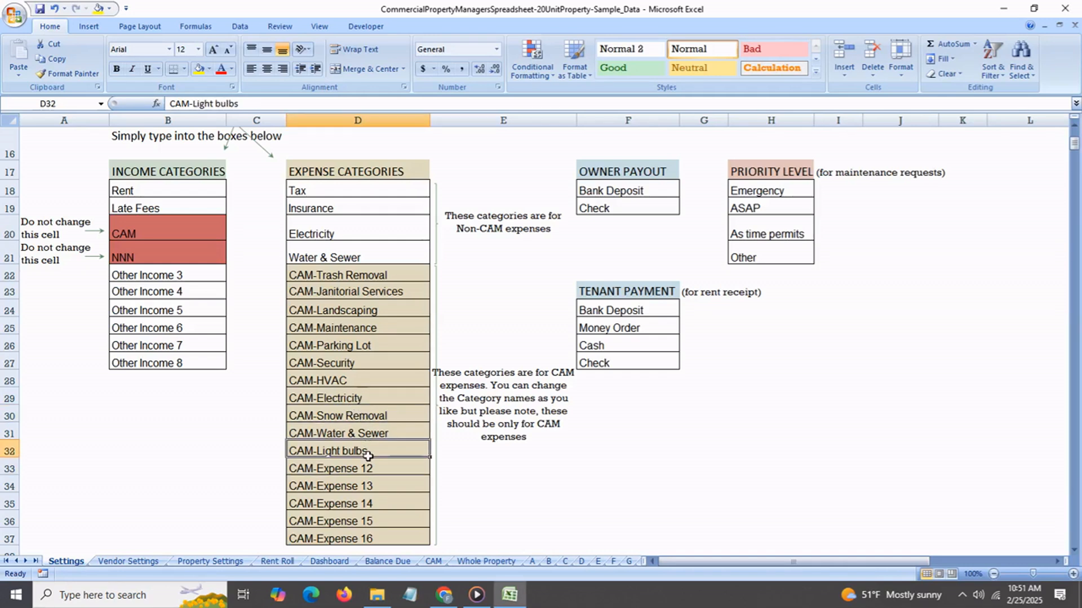
pyautogui.click(335, 560)
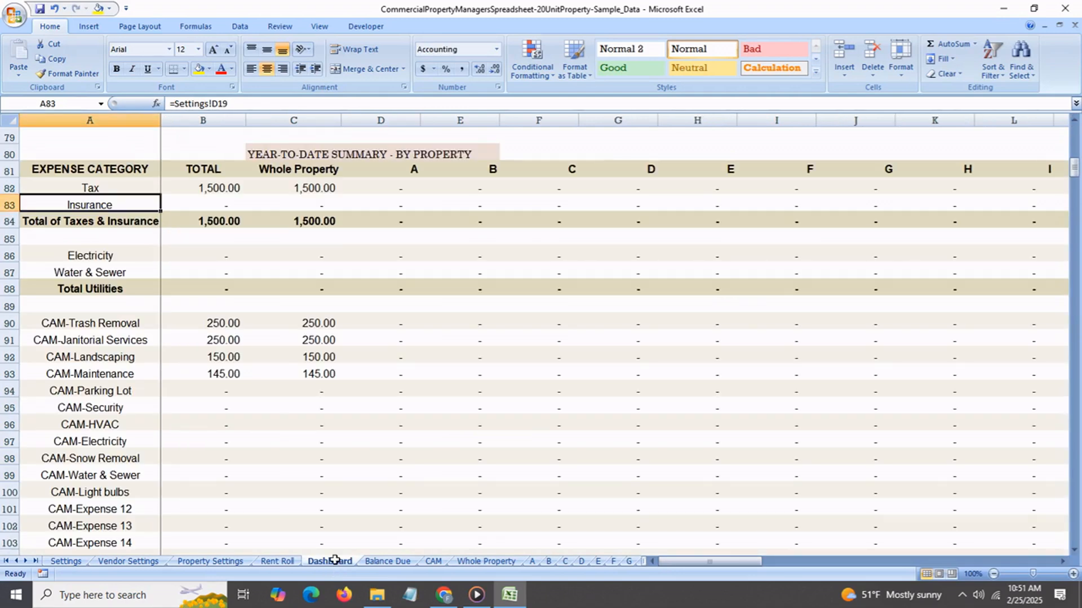
pyautogui.scroll(-1, 134, 426)
pyautogui.click(121, 442)
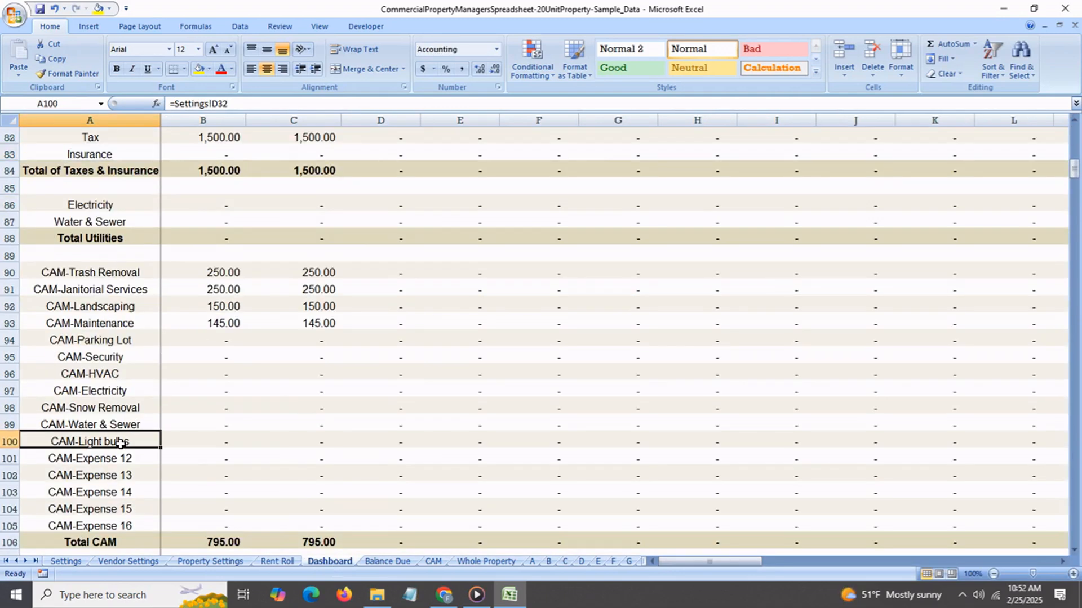
pyautogui.click(127, 409)
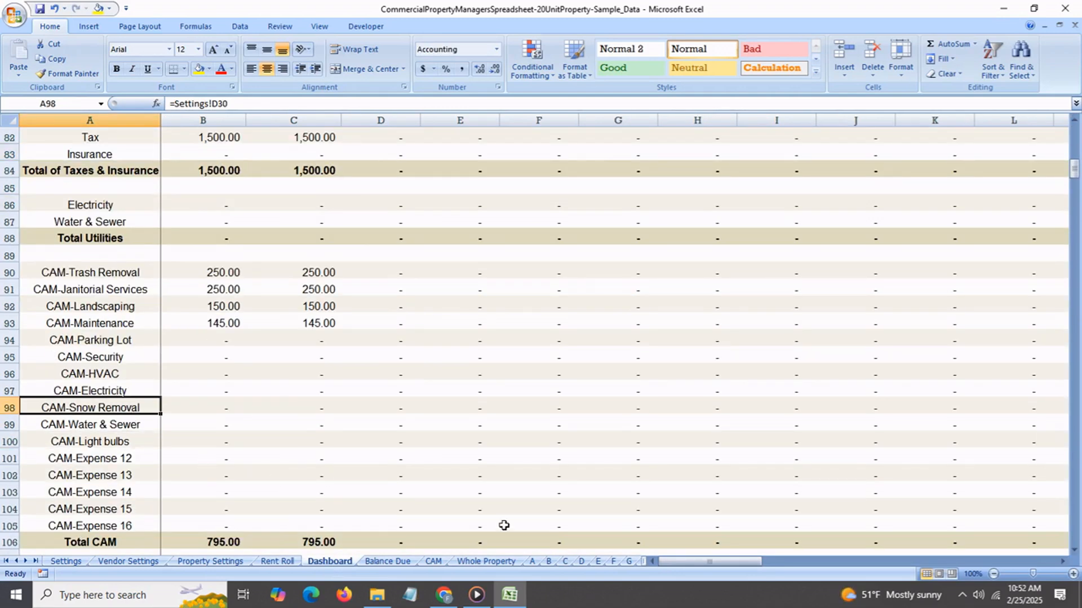
# Look through the category choices for cell S20 in the Whole Property expenses table, down to CAM-Light bulbs.
pyautogui.click(486, 561)
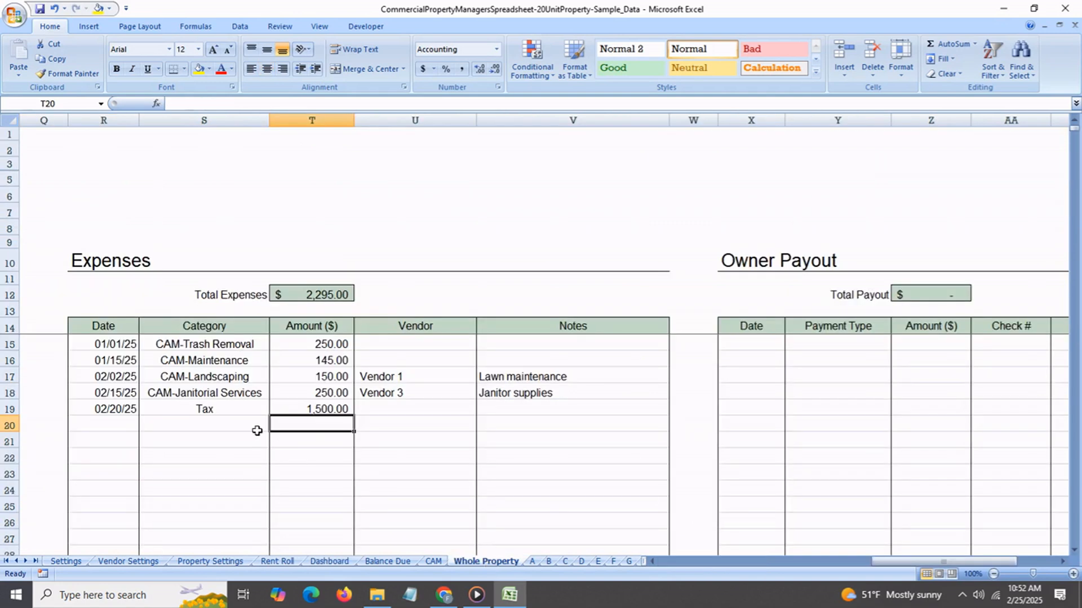
pyautogui.click(216, 424)
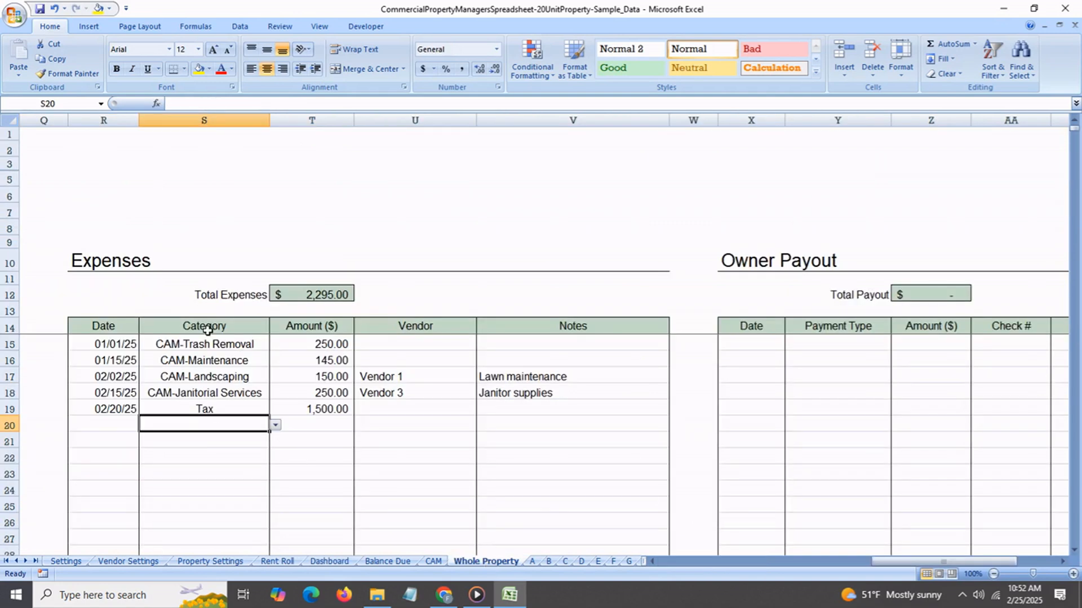
pyautogui.click(275, 426)
pyautogui.moveTo(276, 450); pyautogui.dragTo(276, 472)
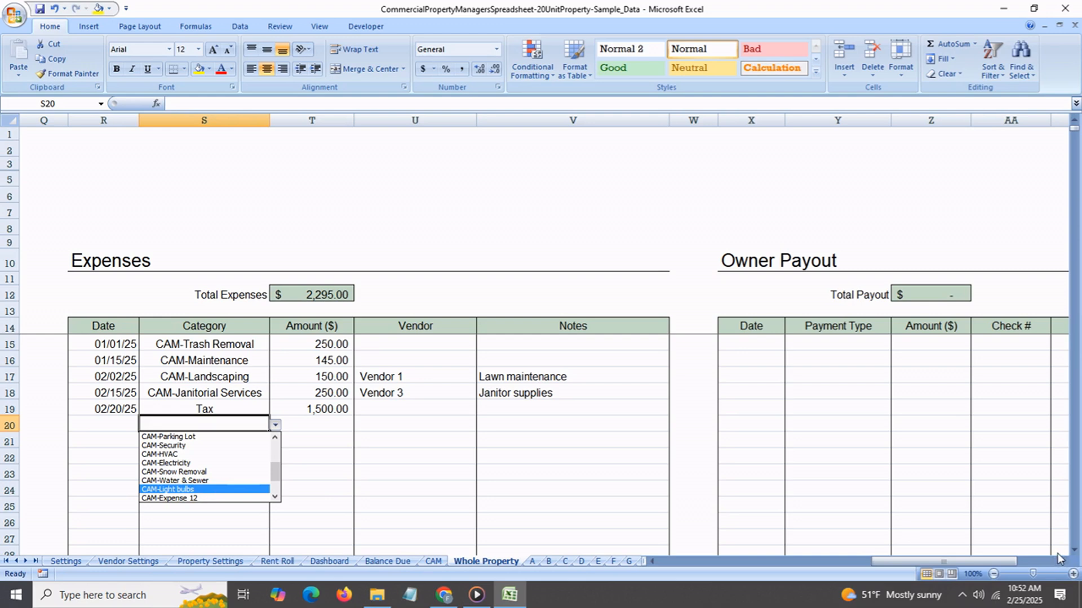
pyautogui.click(1057, 556)
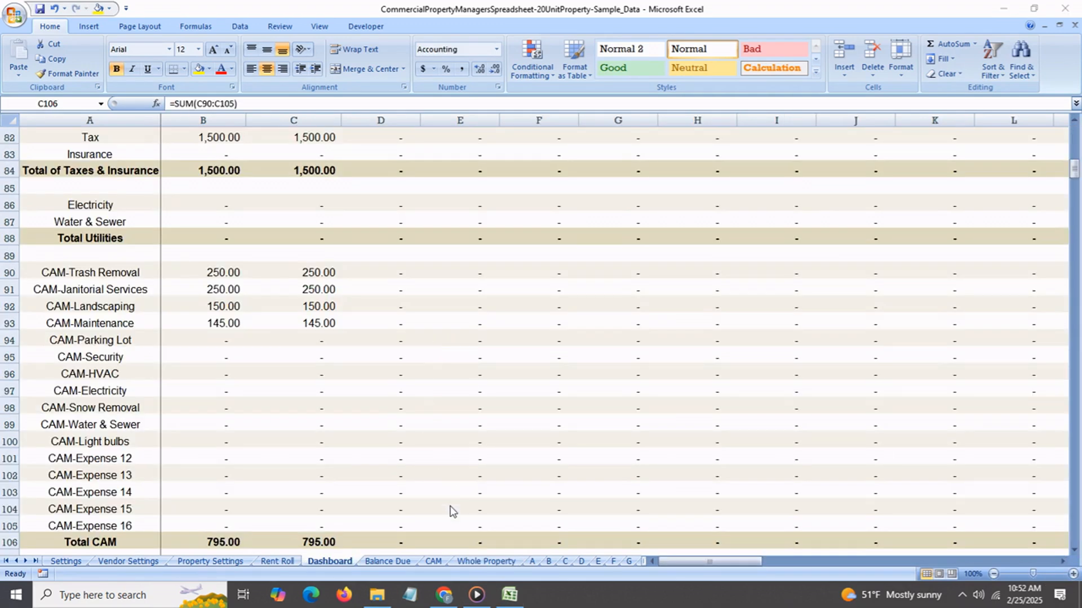
# Compare the whole property's actual CAM, budgeted CAM, payments already received and tenant's share on the CAM sheet.
pyautogui.click(432, 561)
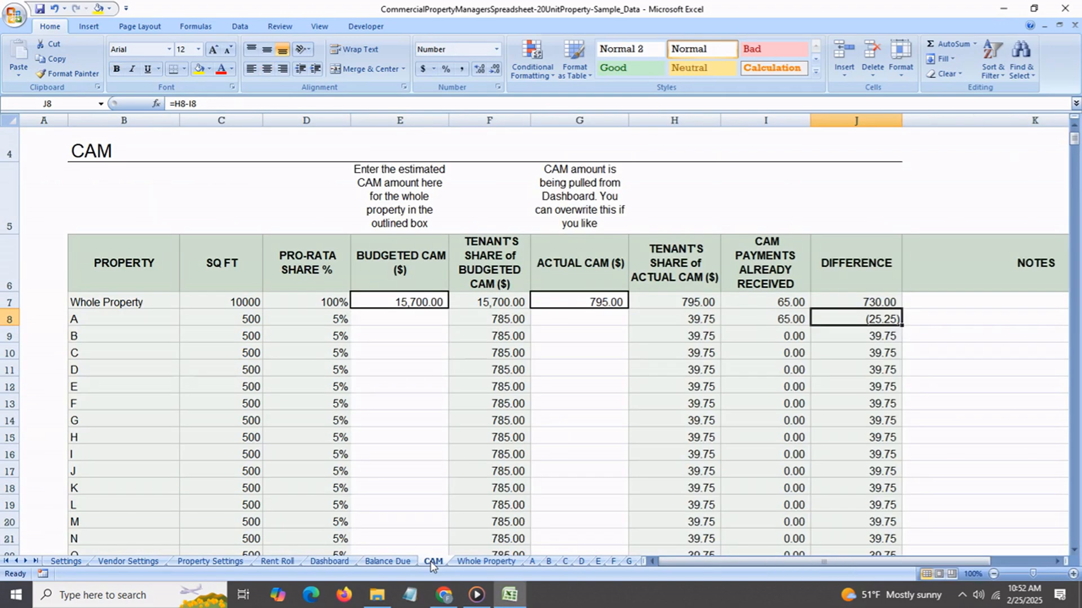
pyautogui.click(562, 304)
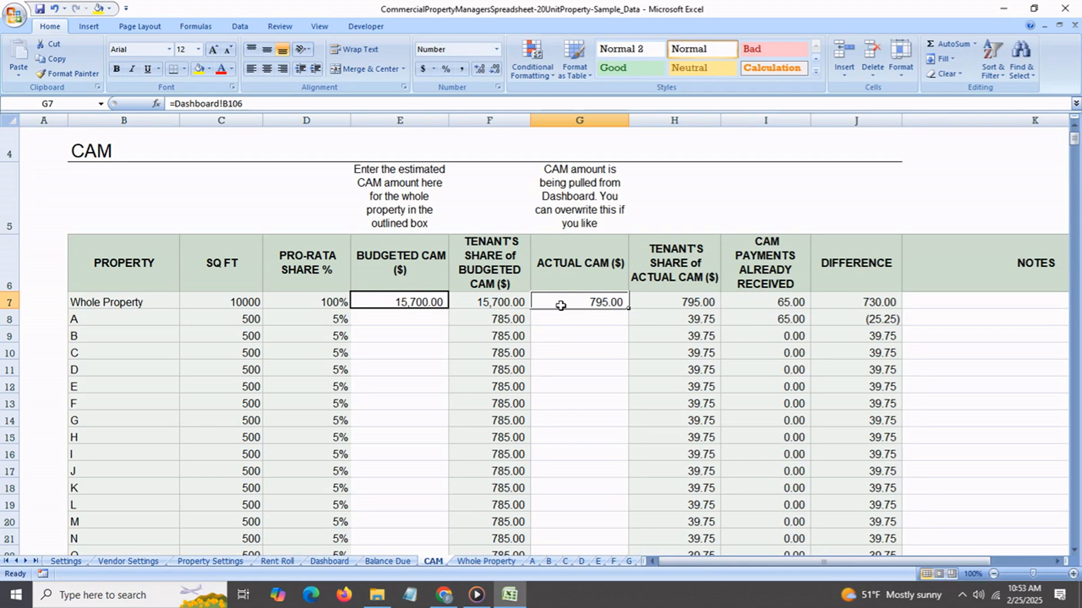
pyautogui.click(439, 308)
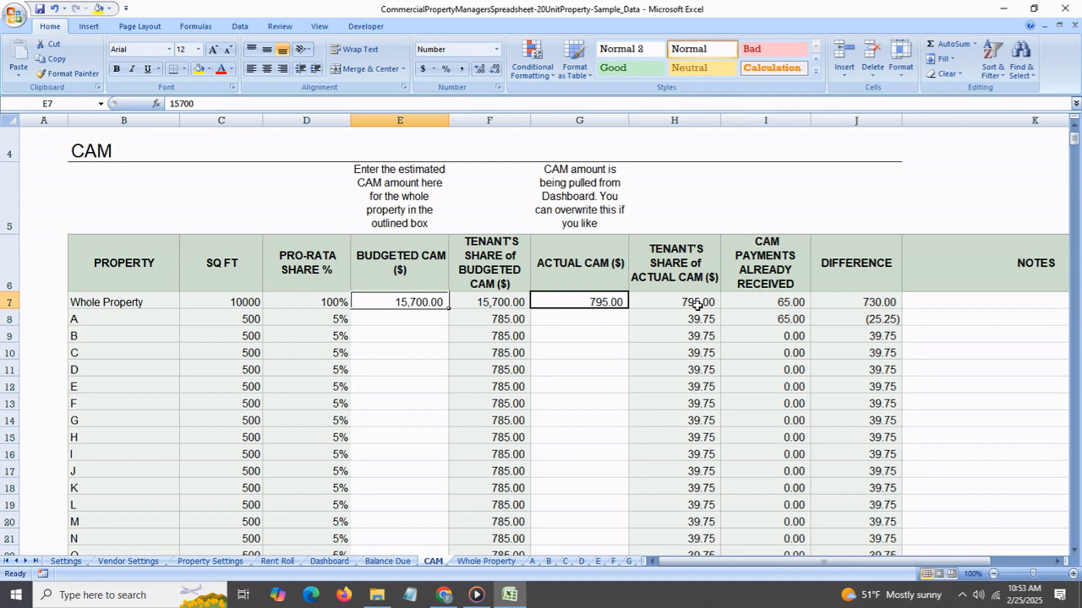
pyautogui.click(766, 306)
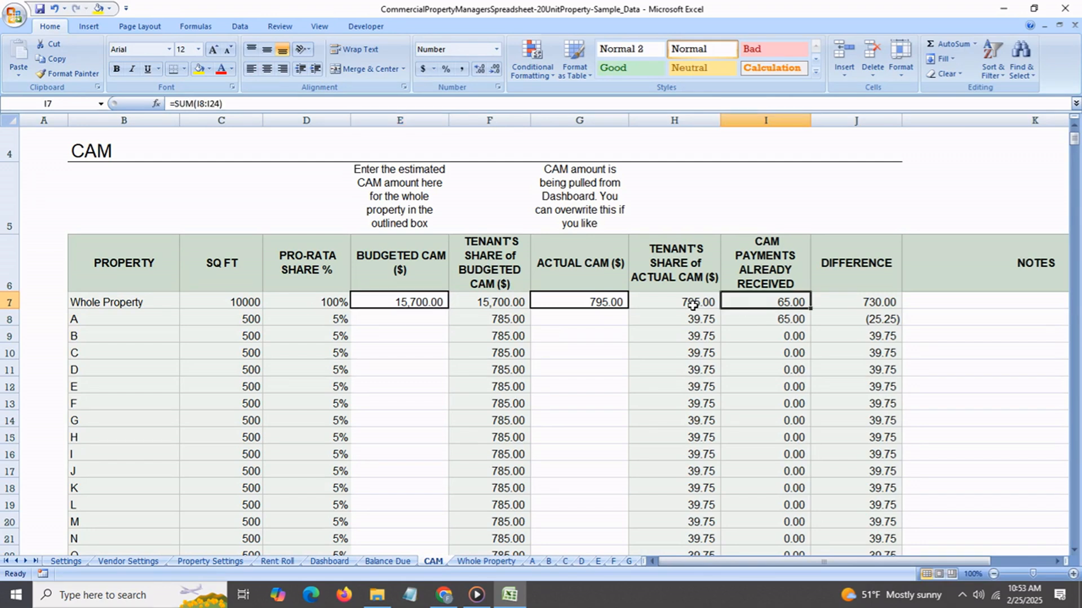
pyautogui.click(693, 306)
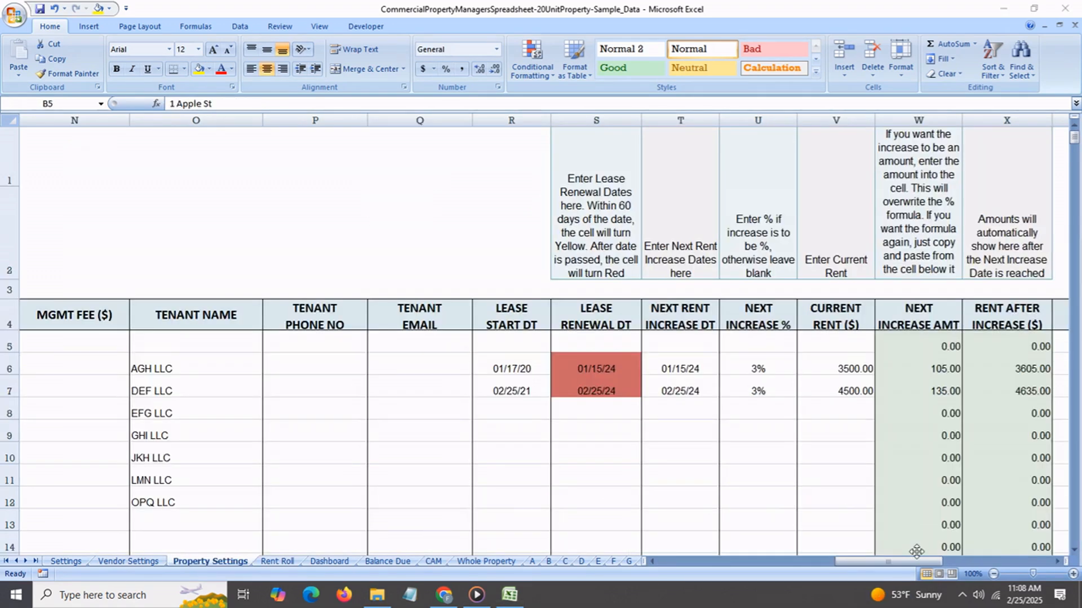
# Review the lease, rent, deposit, NNN and tenant COI renewal columns on the Property Settings sheet.
pyautogui.click(876, 565)
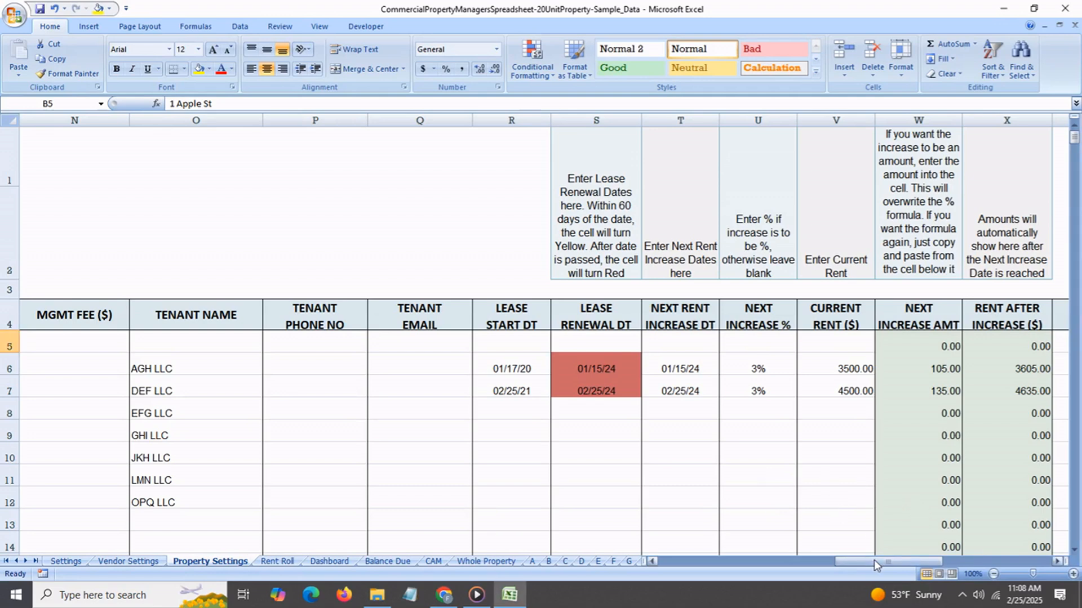
pyautogui.moveTo(876, 565); pyautogui.dragTo(978, 557)
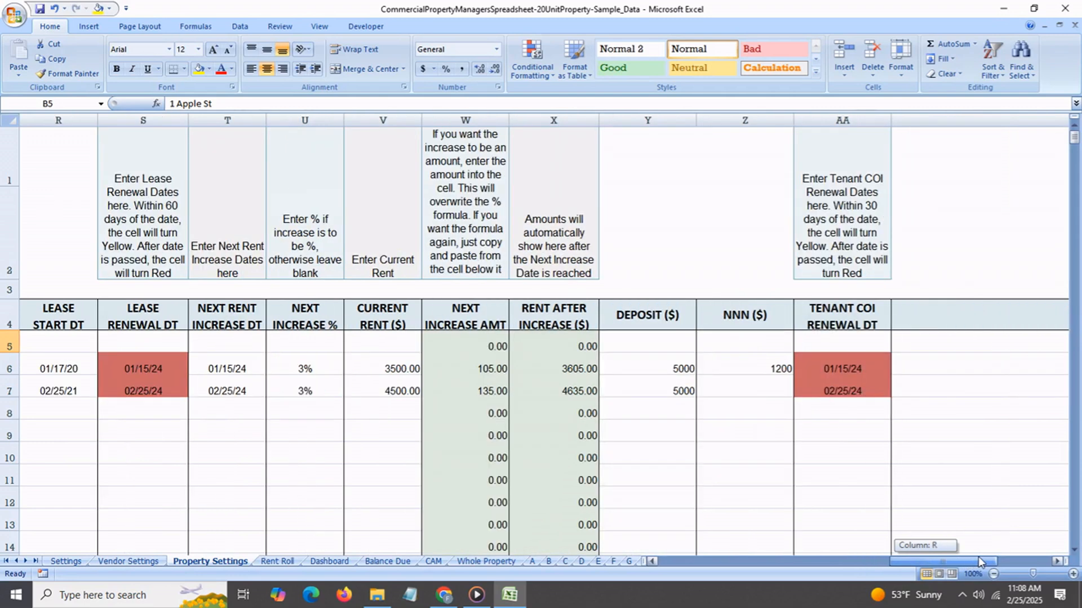